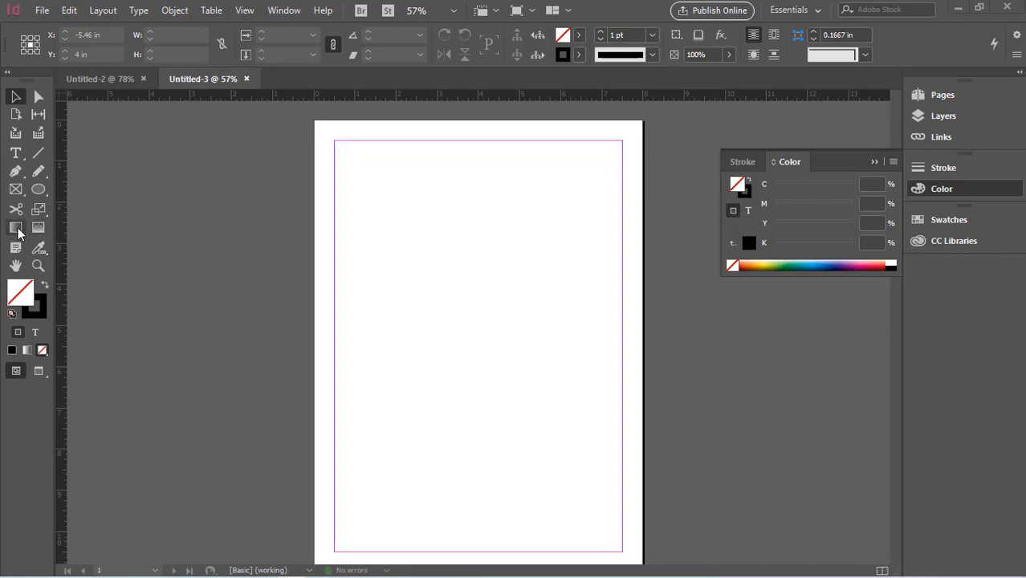
# Step: Draw a rectangle about 2.92 in wide and 2.5 in high in the page's upper part and fill it with green C49 M0 Y100 K13
pyautogui.click(40, 230)
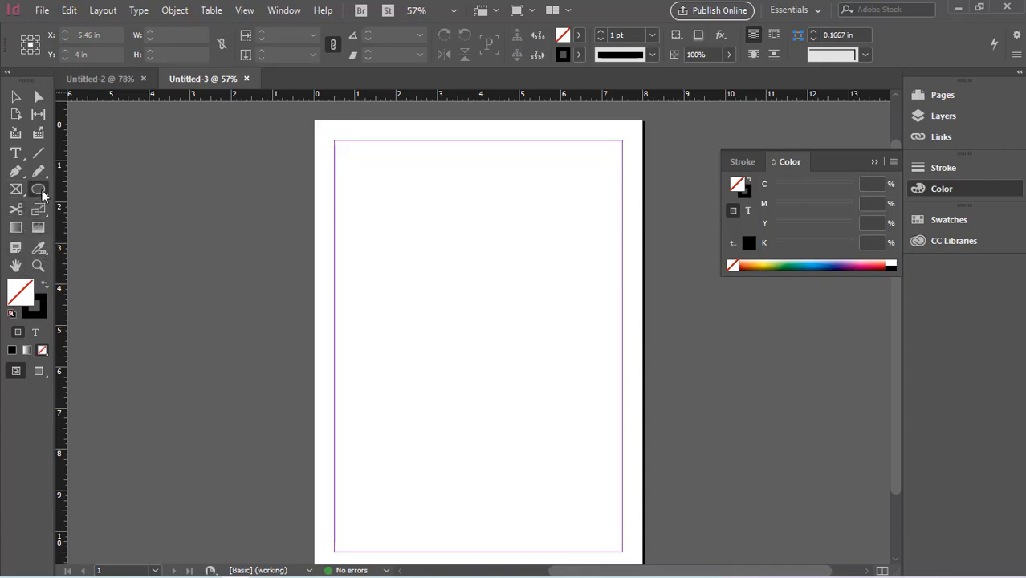
pyautogui.moveTo(42, 190); pyautogui.dragTo(93, 206)
pyautogui.moveTo(390, 183); pyautogui.dragTo(510, 284)
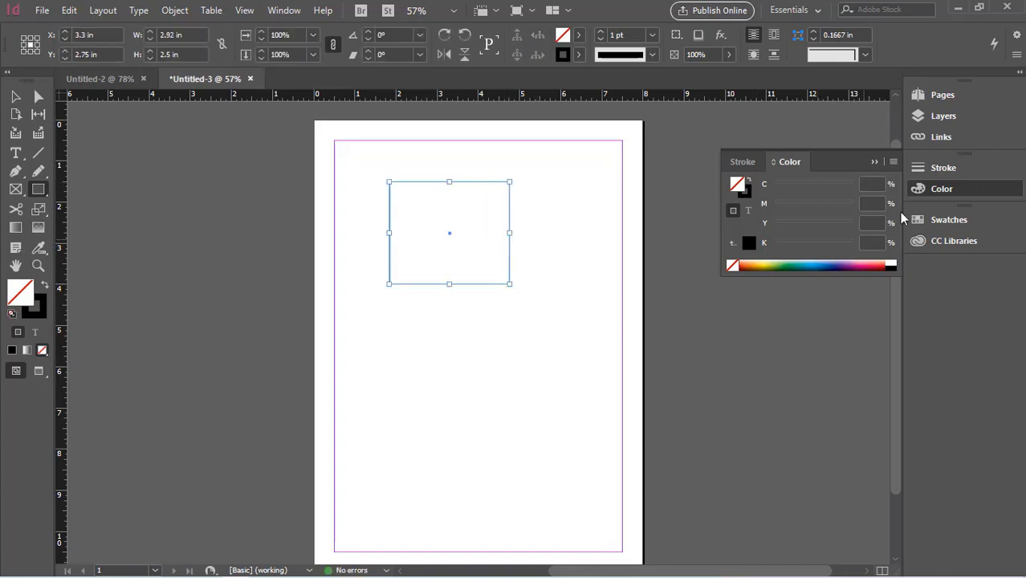
pyautogui.click(780, 262)
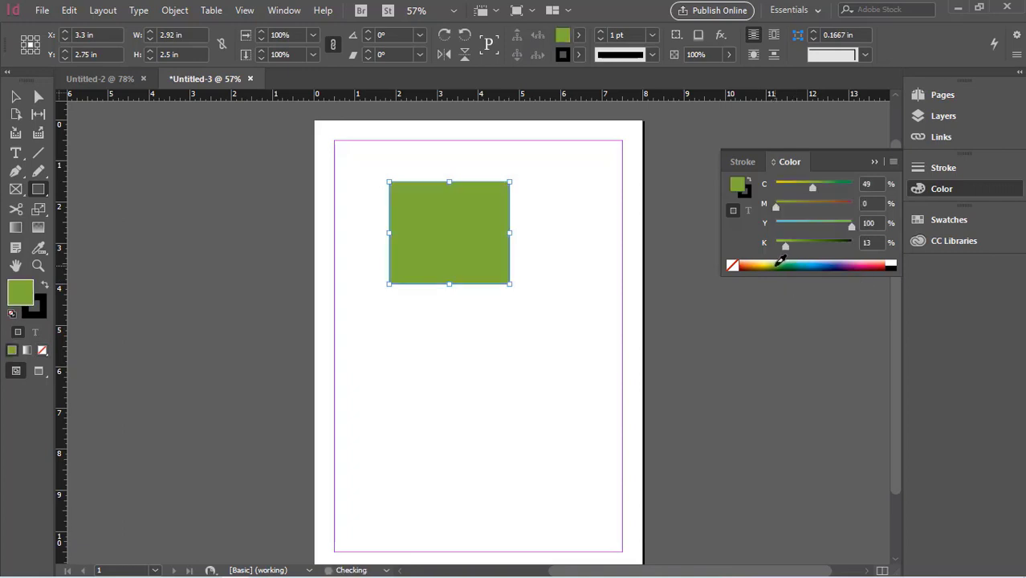
# Step: Cut the green rectangle diagonally in two with the Scissors tool, from its bottom edge to its top edge
pyautogui.click(15, 210)
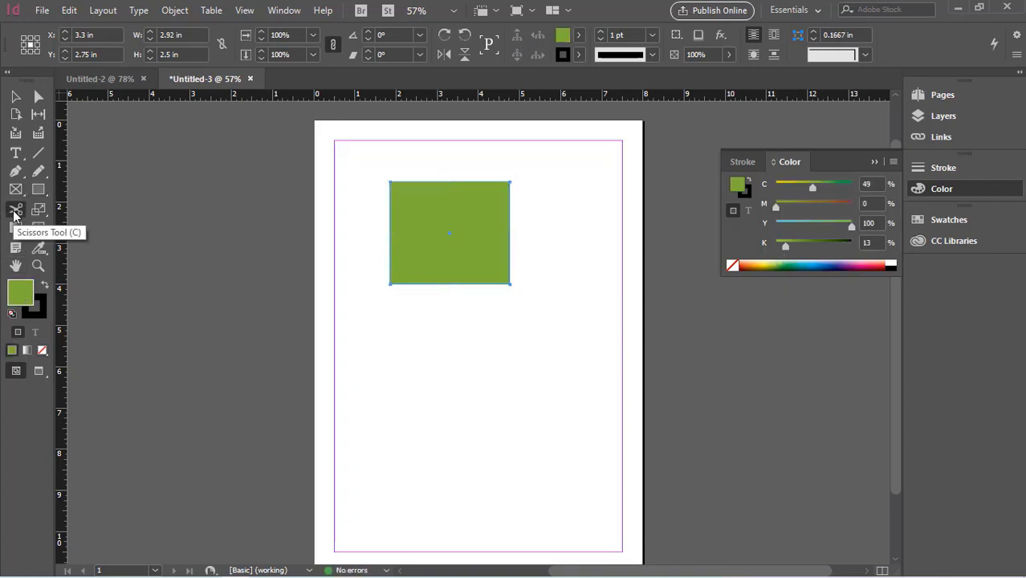
pyautogui.click(425, 283)
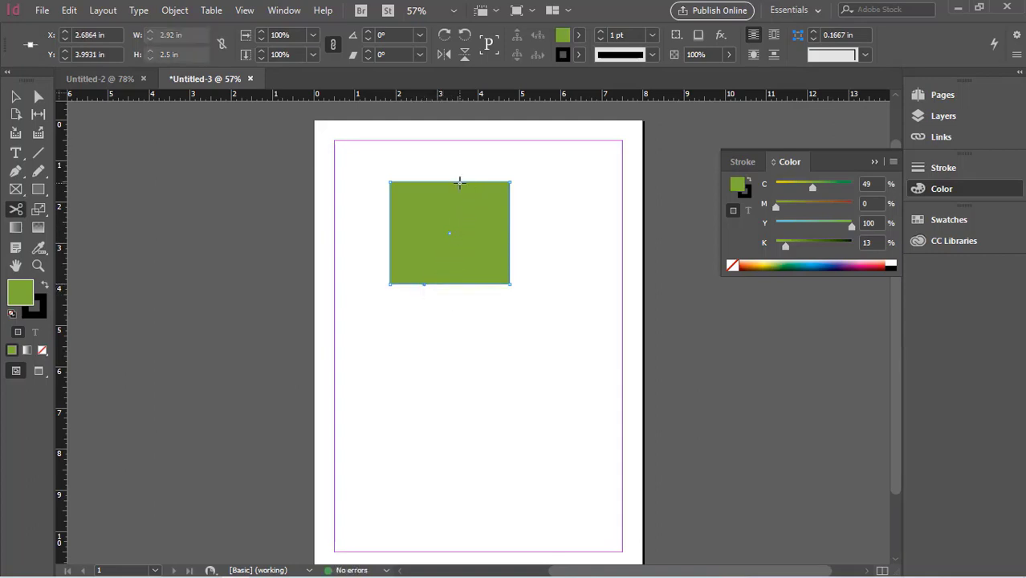
pyautogui.click(460, 183)
# Step: Move the two cut pieces apart and line them up at about Y 2.63 in with a wide gap between them
pyautogui.click(15, 96)
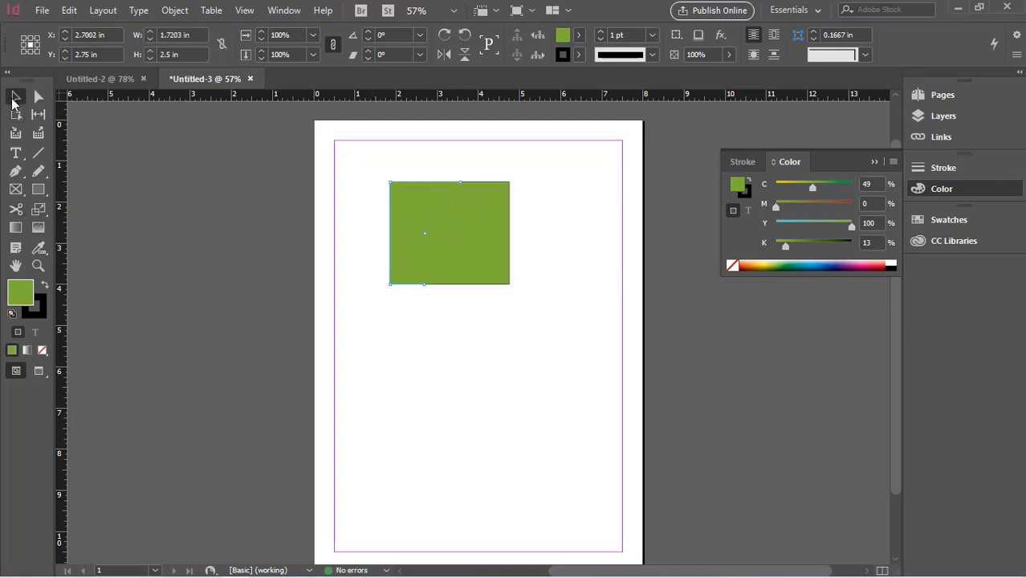
pyautogui.moveTo(493, 276); pyautogui.dragTo(567, 287)
pyautogui.moveTo(419, 273); pyautogui.dragTo(401, 293)
pyautogui.moveTo(552, 286); pyautogui.dragTo(545, 301)
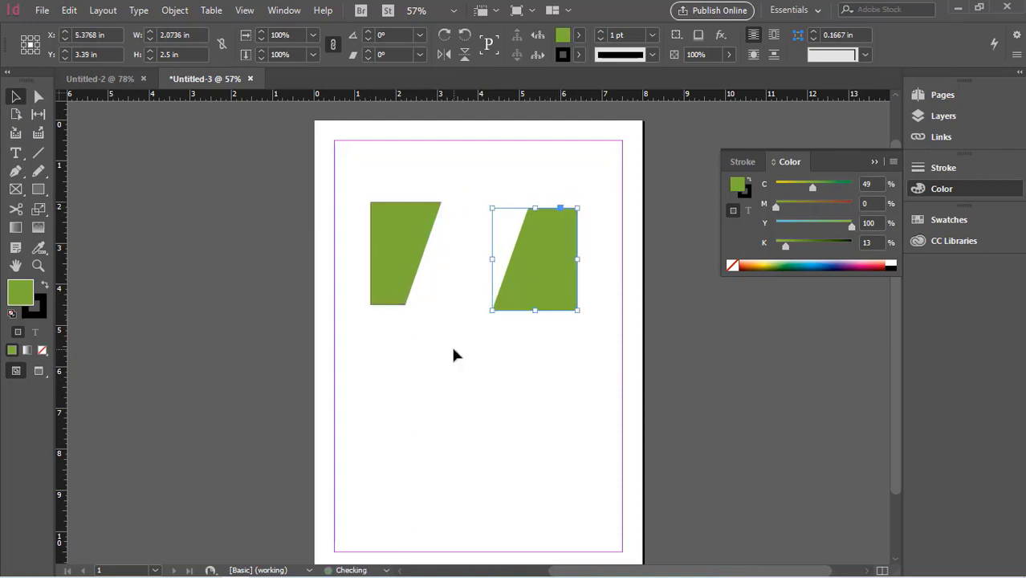
pyautogui.click(453, 350)
pyautogui.moveTo(388, 278); pyautogui.dragTo(416, 289)
pyautogui.moveTo(521, 282); pyautogui.dragTo(496, 294)
pyautogui.click(412, 349)
pyautogui.click(419, 273)
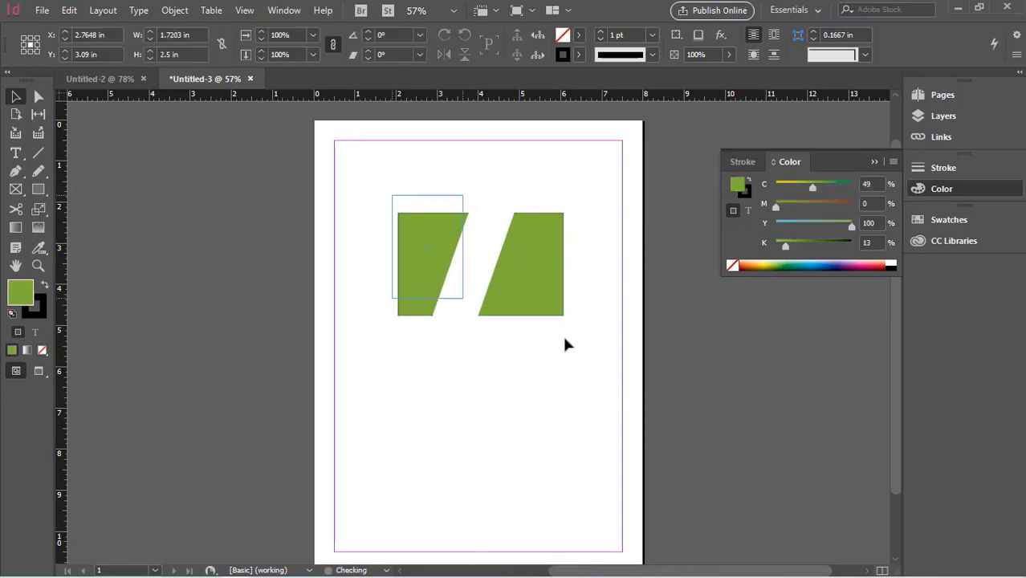
pyautogui.moveTo(522, 298); pyautogui.dragTo(534, 257)
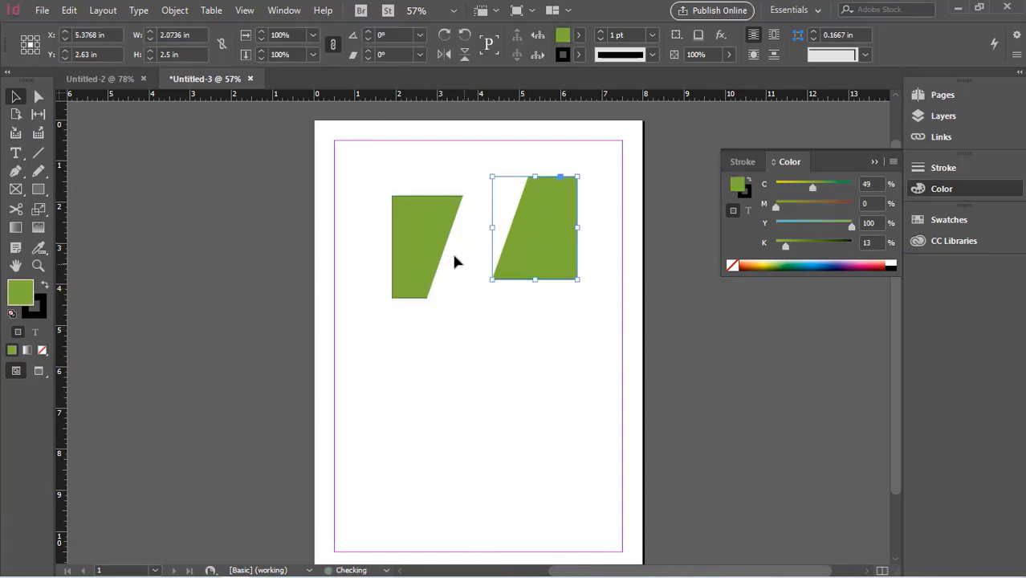
pyautogui.moveTo(418, 255); pyautogui.dragTo(407, 239)
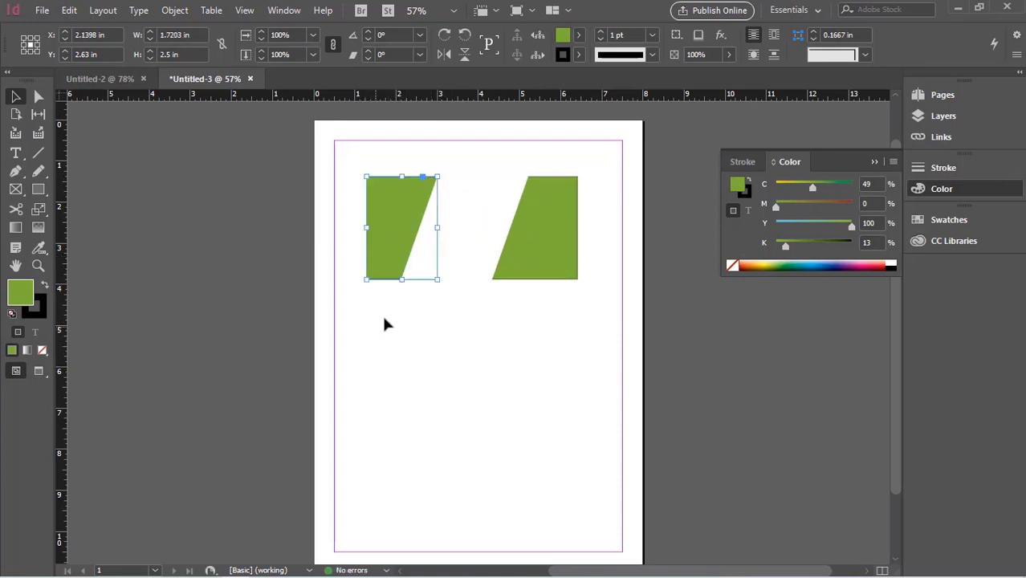
# Step: Draw an ellipse about 3.06 by 2.88 in below the green pieces and fill it with blue C100 M0 Y19 K13
pyautogui.click(38, 191)
pyautogui.moveTo(40, 197); pyautogui.dragTo(81, 219)
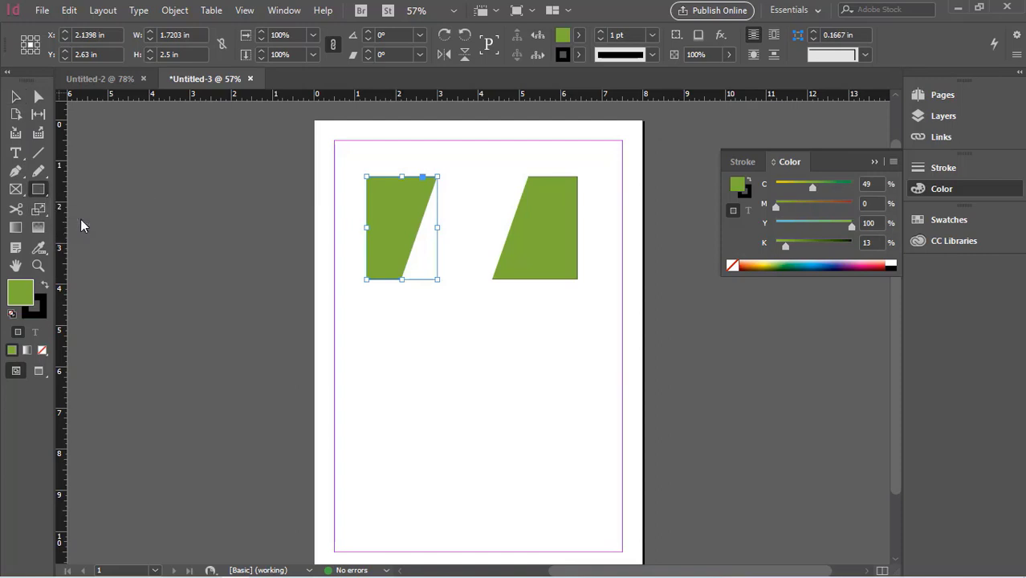
pyautogui.moveTo(414, 307); pyautogui.dragTo(541, 427)
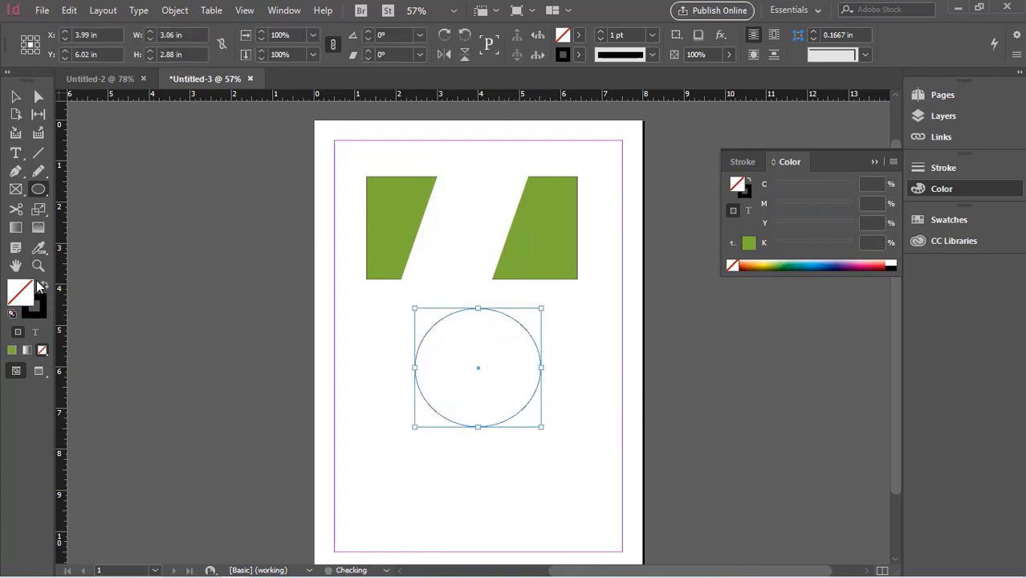
pyautogui.click(799, 262)
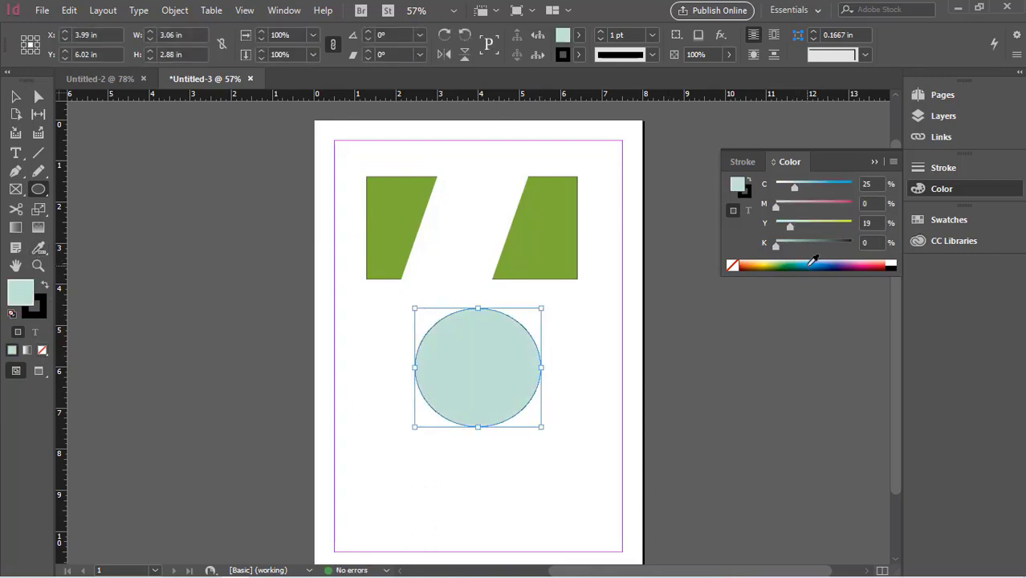
pyautogui.click(813, 262)
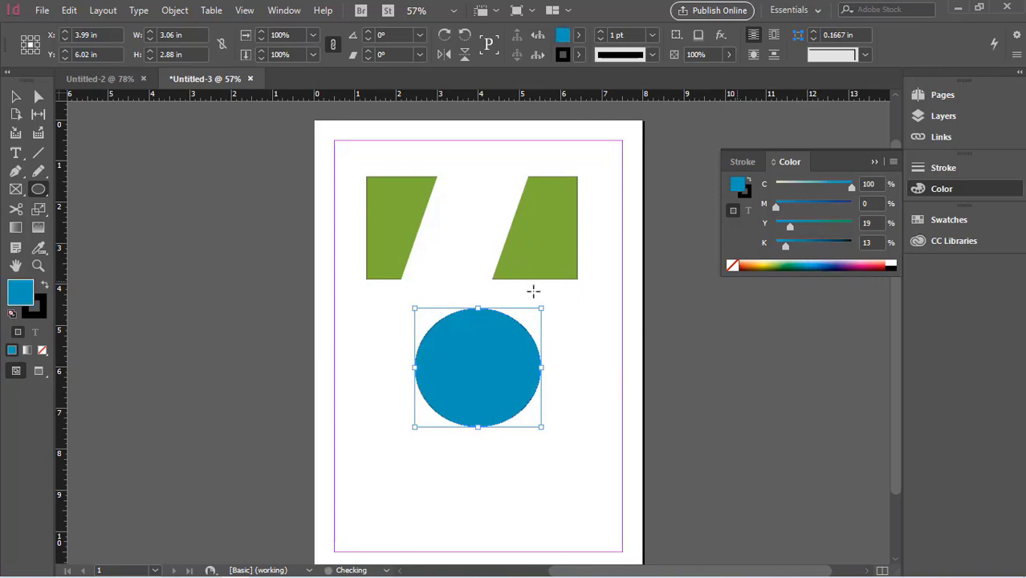
# Step: Enlarge the blue ellipse with the Free Transform tool to about 3.34 in wide and 2.92 in high
pyautogui.click(41, 214)
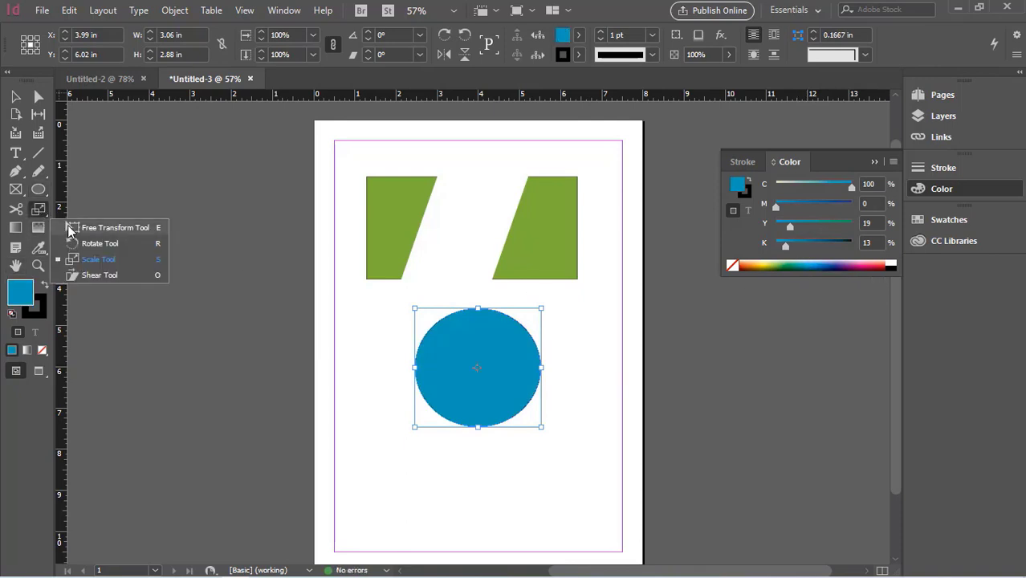
pyautogui.click(70, 230)
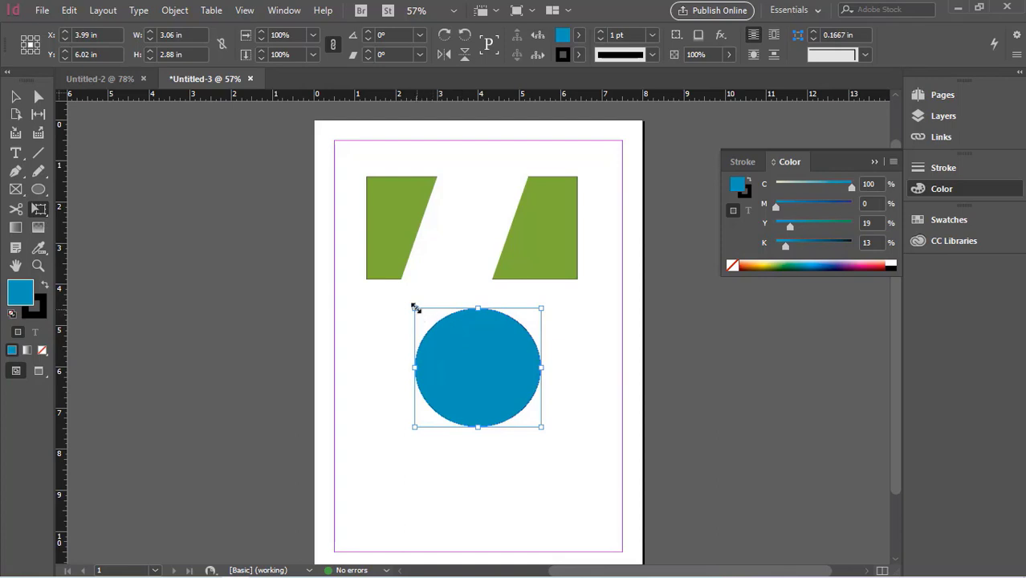
pyautogui.moveTo(415, 309)
pyautogui.mouseDown()
pyautogui.moveTo(394, 287)
pyautogui.moveTo(252, 229)
pyautogui.moveTo(451, 320)
pyautogui.moveTo(408, 301)
pyautogui.mouseUp()
pyautogui.moveTo(474, 300)
pyautogui.mouseDown()
pyautogui.moveTo(479, 244)
pyautogui.moveTo(460, 335)
pyautogui.moveTo(460, 306)
pyautogui.mouseUp()
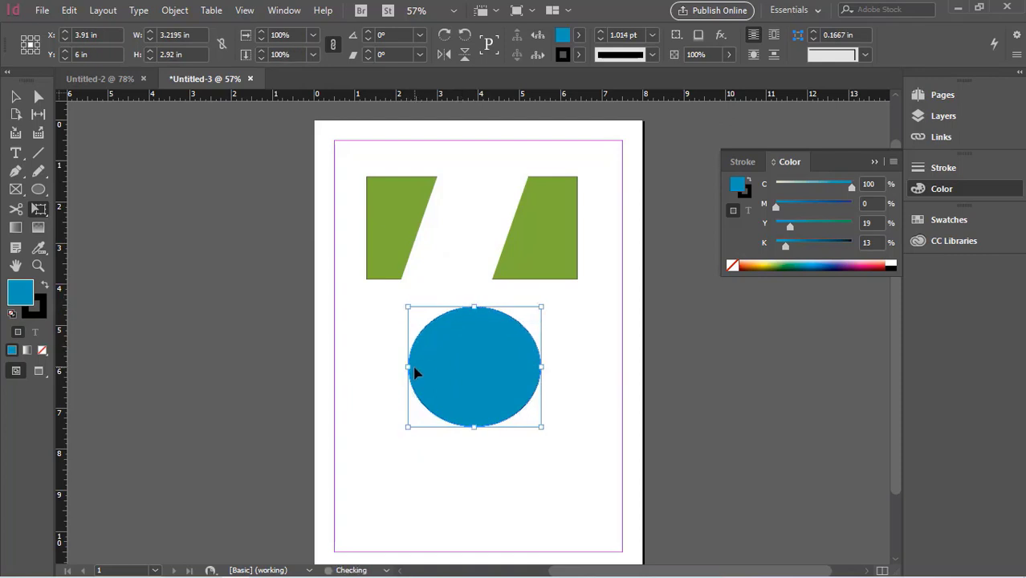
pyautogui.moveTo(411, 369)
pyautogui.mouseDown()
pyautogui.moveTo(478, 367)
pyautogui.moveTo(403, 366)
pyautogui.mouseUp()
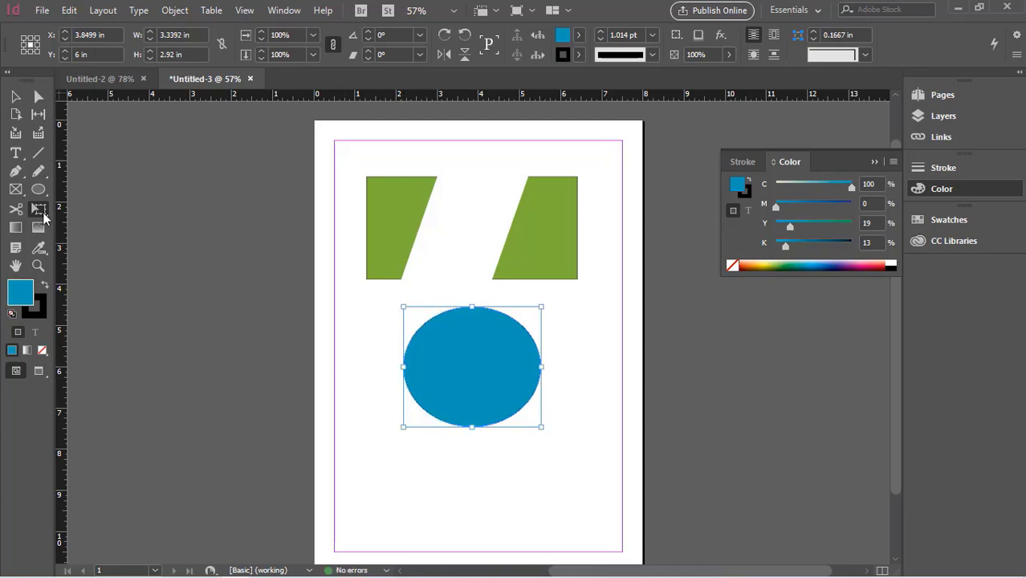
# Step: Undo the ellipse's last widening and rotate it about -58° around a reference point near its center
pyautogui.click(44, 215)
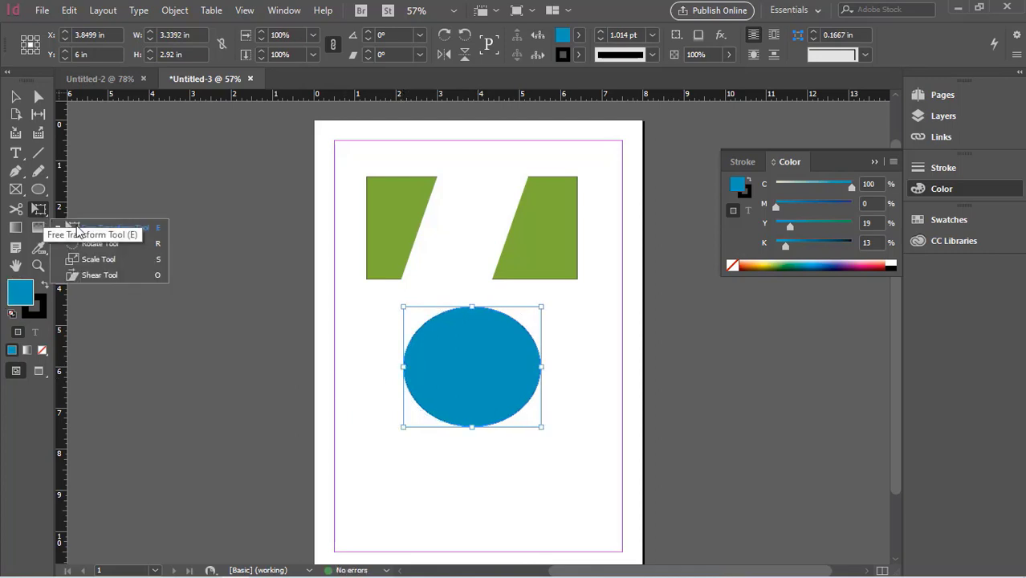
pyautogui.click(97, 244)
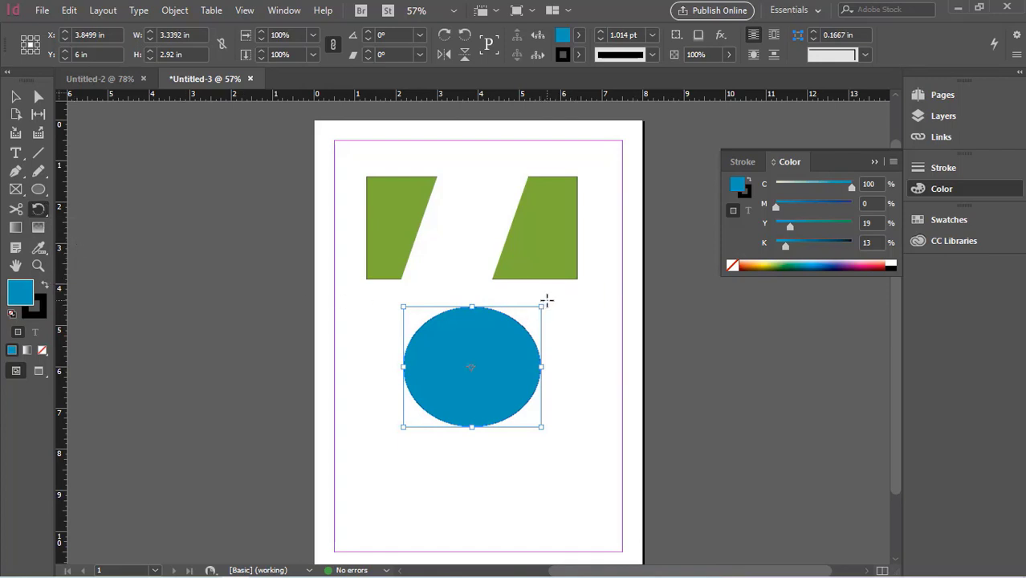
pyautogui.click(511, 265)
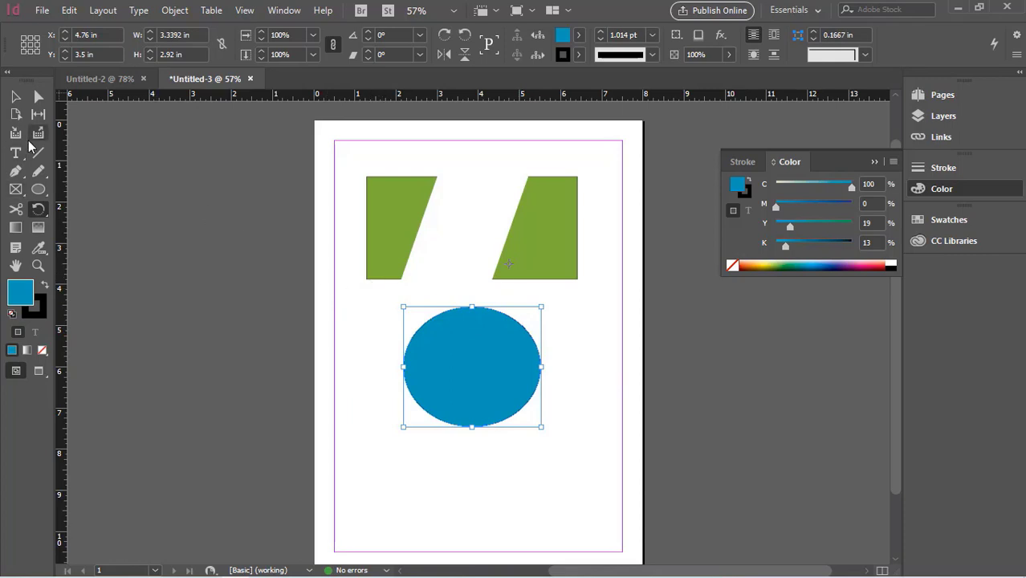
pyautogui.hotkey('ctrl', 'z')
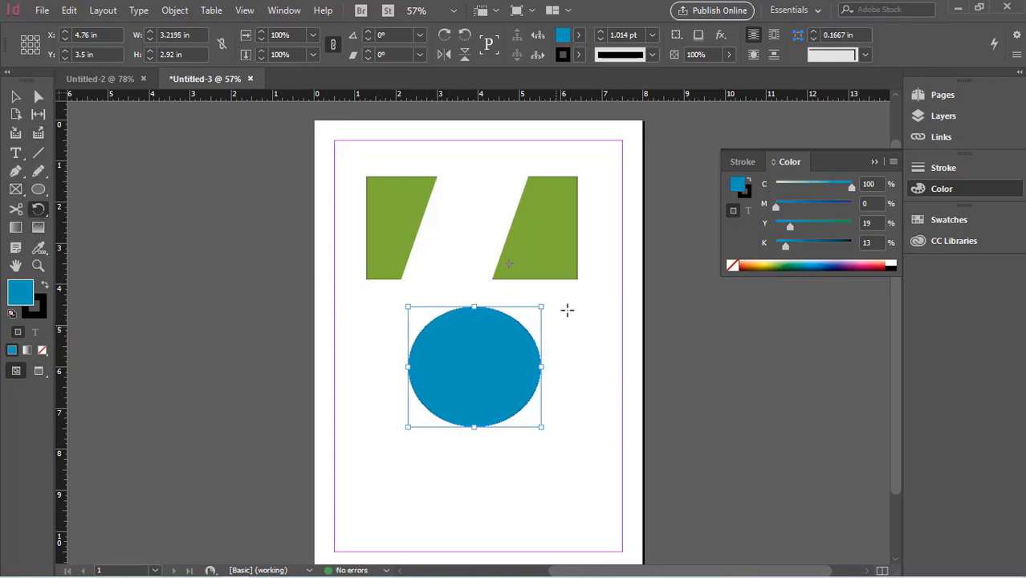
pyautogui.click(482, 365)
pyautogui.click(474, 374)
pyautogui.moveTo(447, 286); pyautogui.dragTo(555, 269)
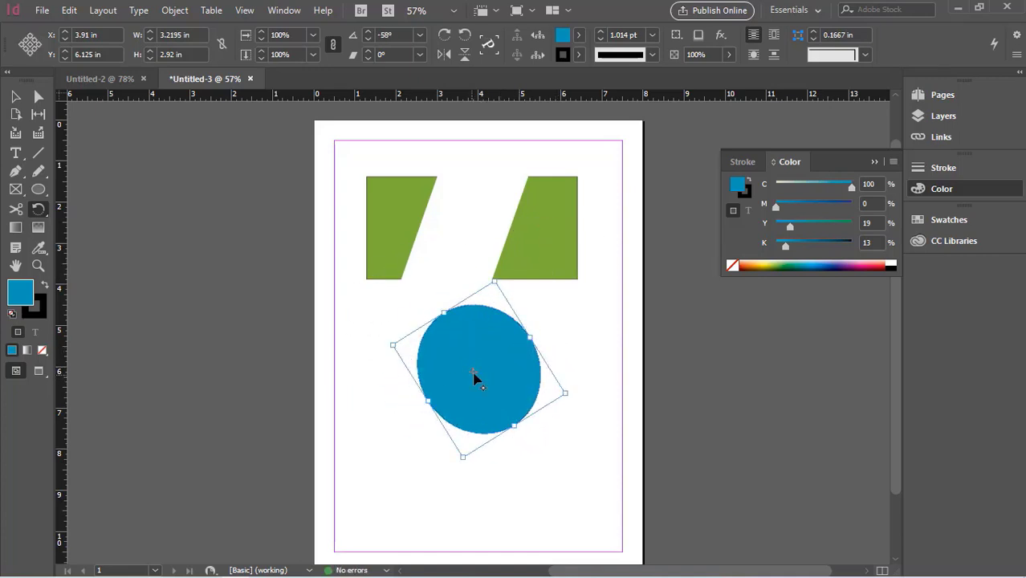
# Step: Rotate the ellipse to about -113° around an outside point near X 6.24, Y 4.49 in, and scale it to about 3.22 by 2.72 in
pyautogui.click(570, 304)
pyautogui.moveTo(526, 466); pyautogui.dragTo(429, 357)
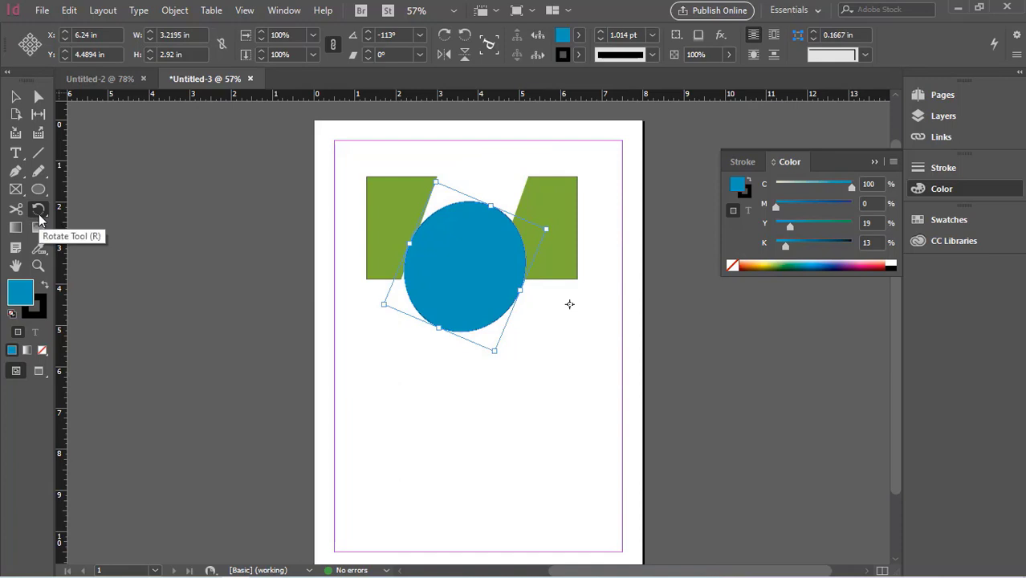
pyautogui.moveTo(39, 217); pyautogui.dragTo(95, 258)
pyautogui.moveTo(453, 283); pyautogui.dragTo(288, 273)
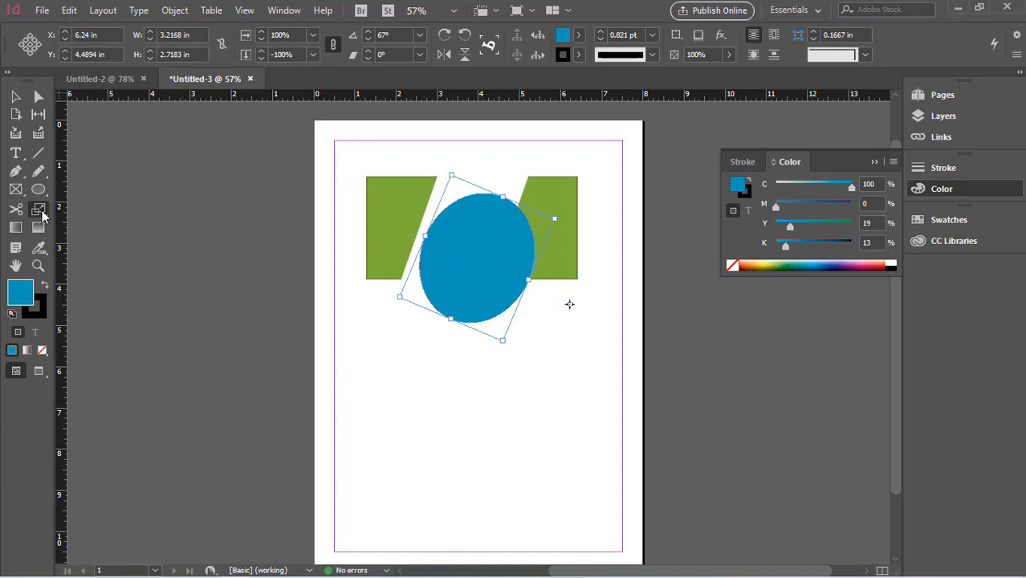
# Step: Shear the ellipse by about 9.6° with the Shear tool
pyautogui.rightClick(41, 210)
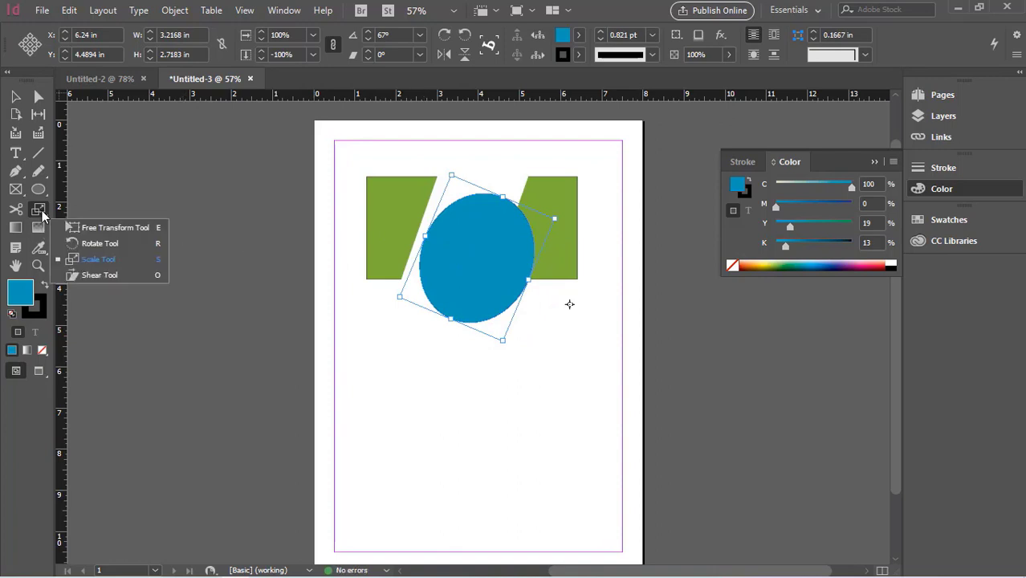
pyautogui.click(115, 276)
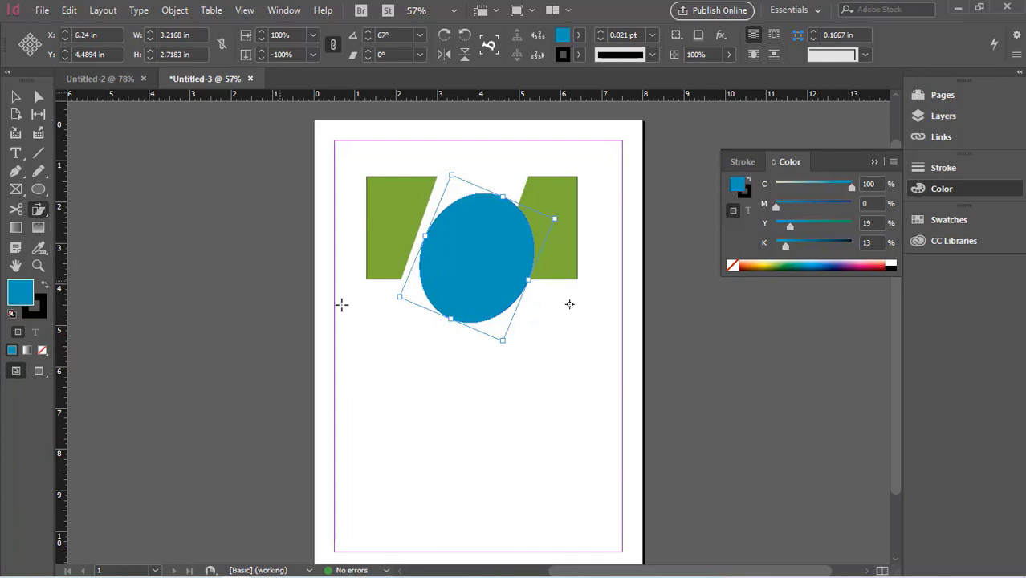
pyautogui.moveTo(447, 319)
pyautogui.mouseDown()
pyautogui.moveTo(499, 336)
pyautogui.moveTo(452, 318)
pyautogui.moveTo(375, 249)
pyautogui.moveTo(442, 279)
pyautogui.moveTo(525, 288)
pyautogui.moveTo(419, 296)
pyautogui.moveTo(422, 275)
pyautogui.moveTo(484, 270)
pyautogui.moveTo(460, 279)
pyautogui.moveTo(579, 343)
pyautogui.moveTo(524, 339)
pyautogui.moveTo(467, 314)
pyautogui.moveTo(509, 318)
pyautogui.moveTo(425, 304)
pyautogui.moveTo(458, 306)
pyautogui.mouseUp()
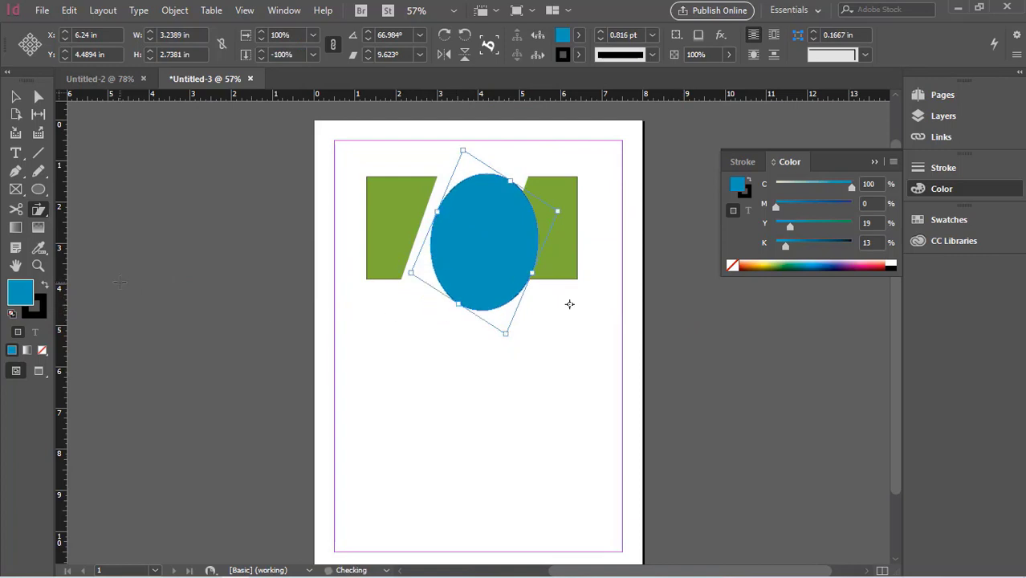
# Step: Apply a white-to-black gradient diagonally across the ellipse with the Gradient Swatch tool
pyautogui.click(17, 230)
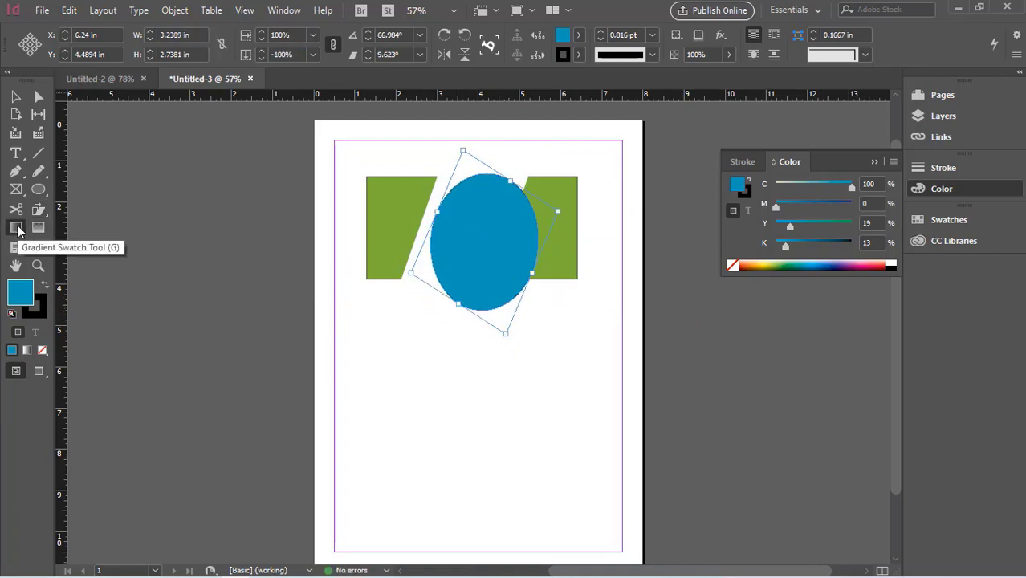
pyautogui.moveTo(489, 252); pyautogui.dragTo(411, 363)
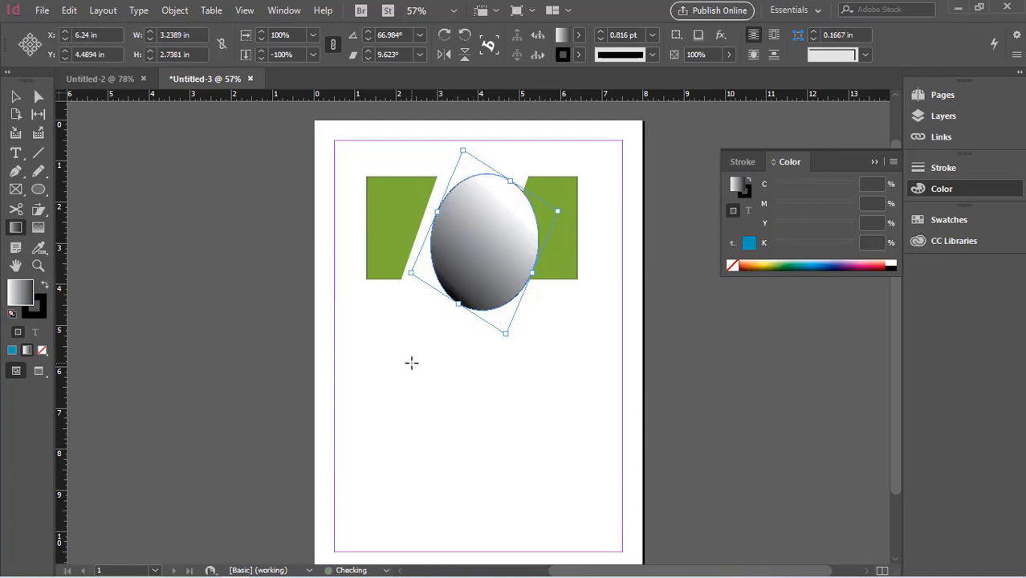
pyautogui.moveTo(534, 183); pyautogui.dragTo(412, 360)
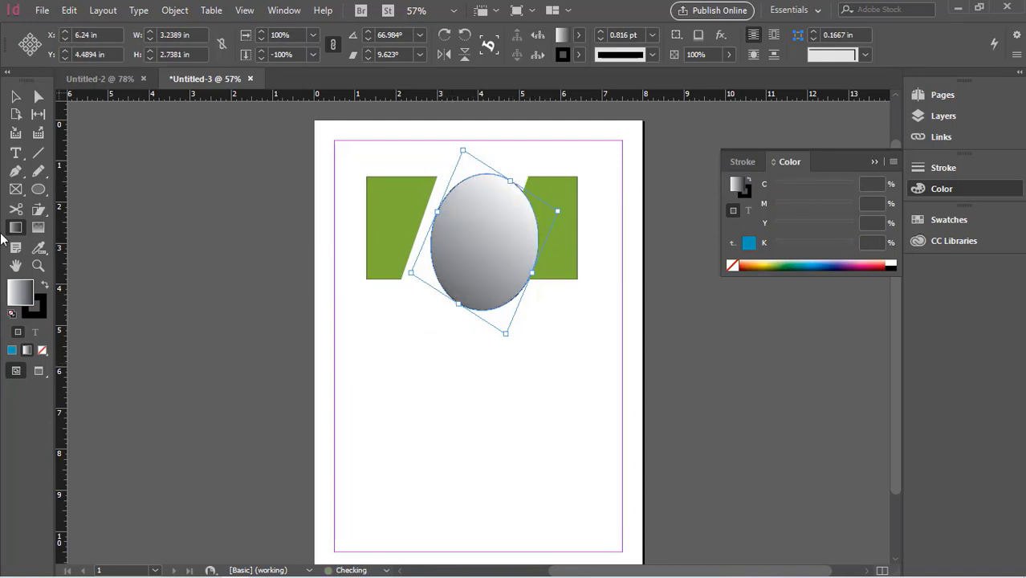
# Step: Fill the ellipse with solid blue C87 M61 Y0 K0
pyautogui.click(769, 267)
pyautogui.click(802, 267)
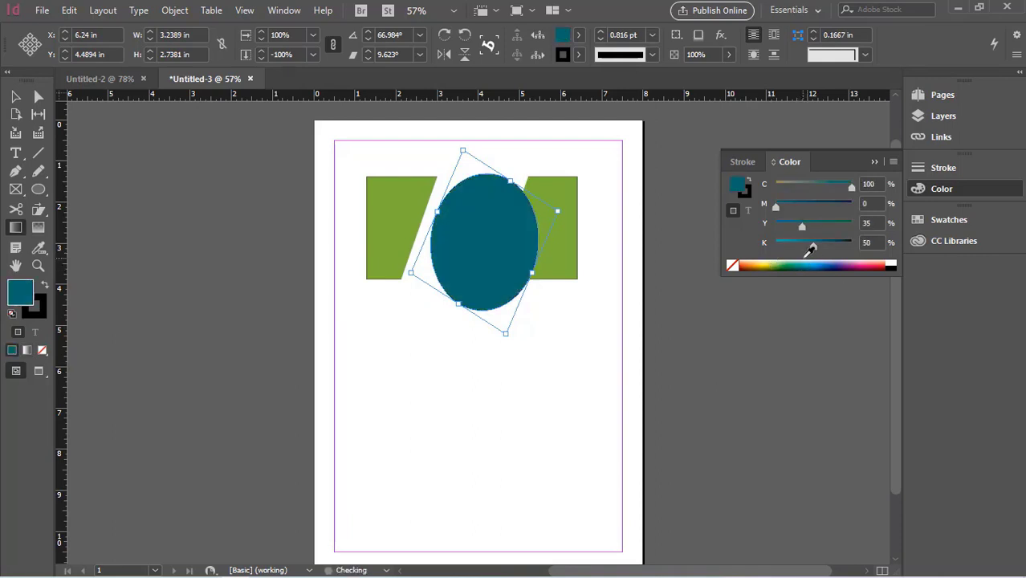
pyautogui.click(830, 263)
pyautogui.click(822, 264)
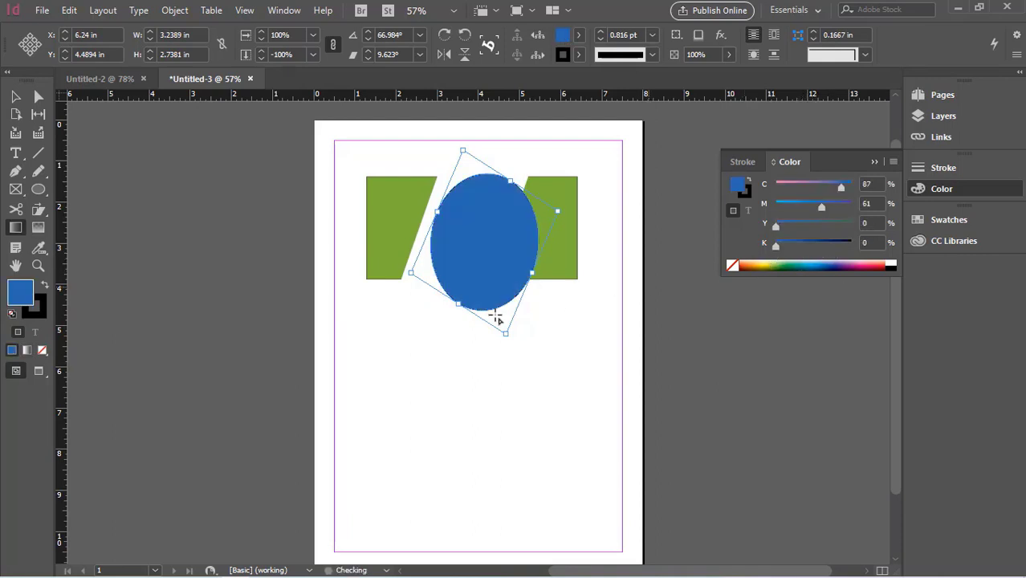
# Step: Fill the ellipse with the C=75 M=5 Y=100 K=0 swatch and draw a white-to-black gradient down across it
pyautogui.click(579, 33)
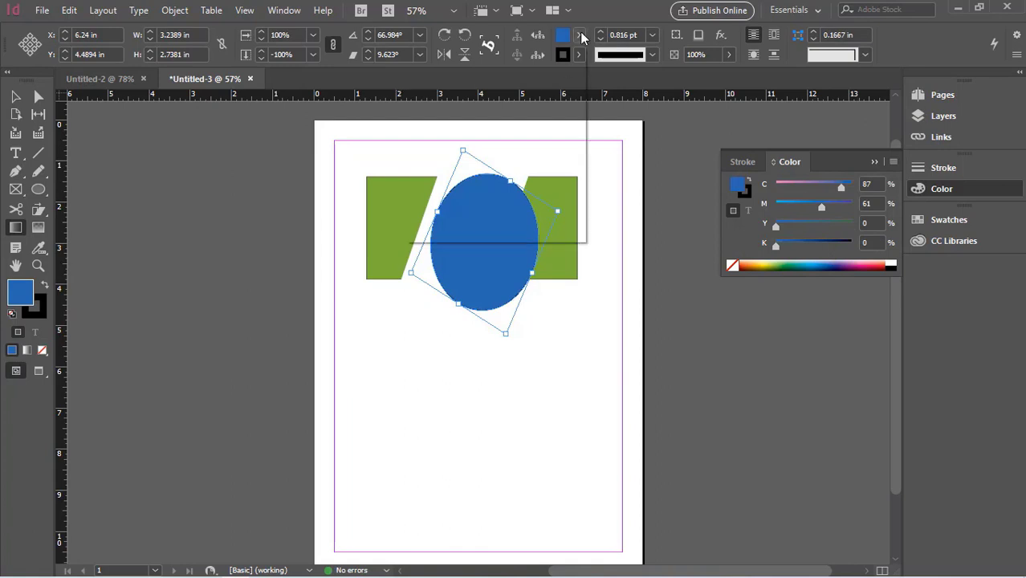
pyautogui.scroll(-1, 472, 195)
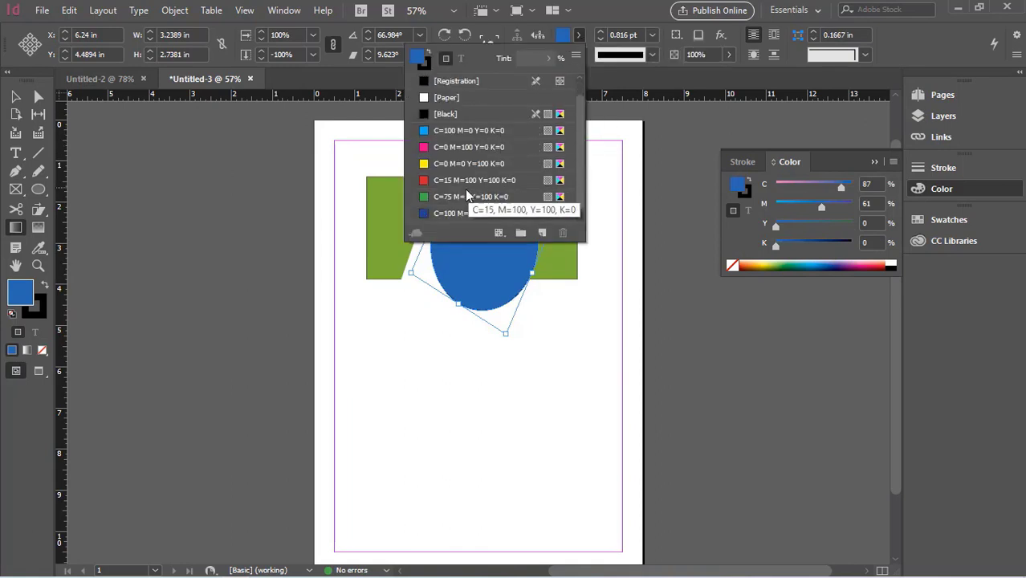
pyautogui.click(482, 196)
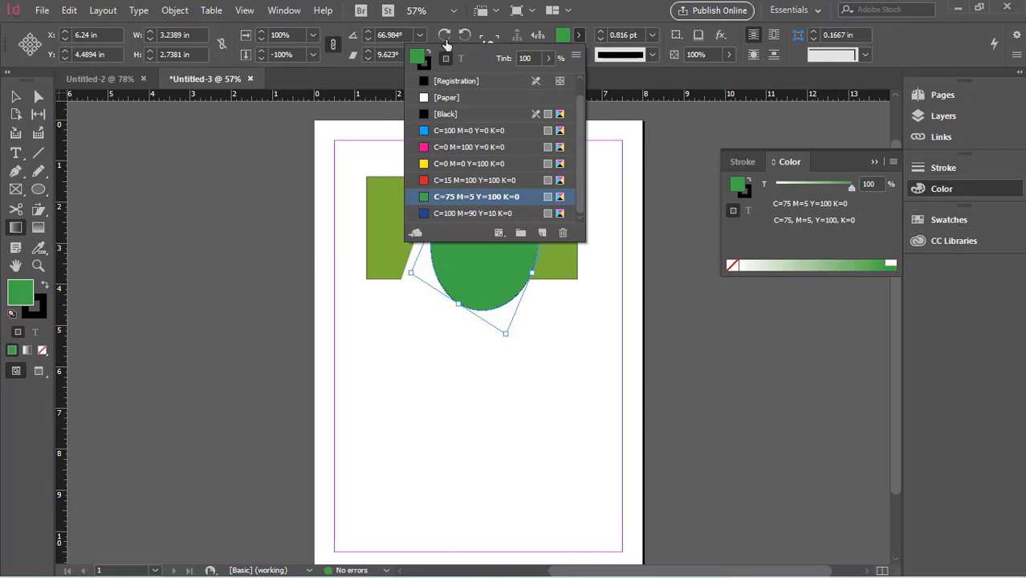
pyautogui.click(580, 37)
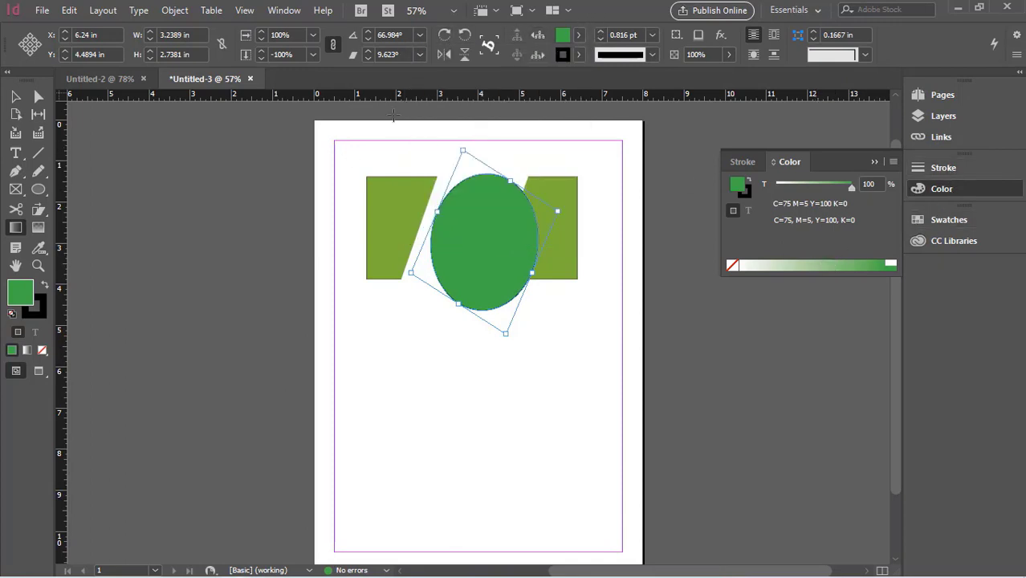
pyautogui.click(12, 229)
pyautogui.moveTo(493, 206); pyautogui.dragTo(450, 352)
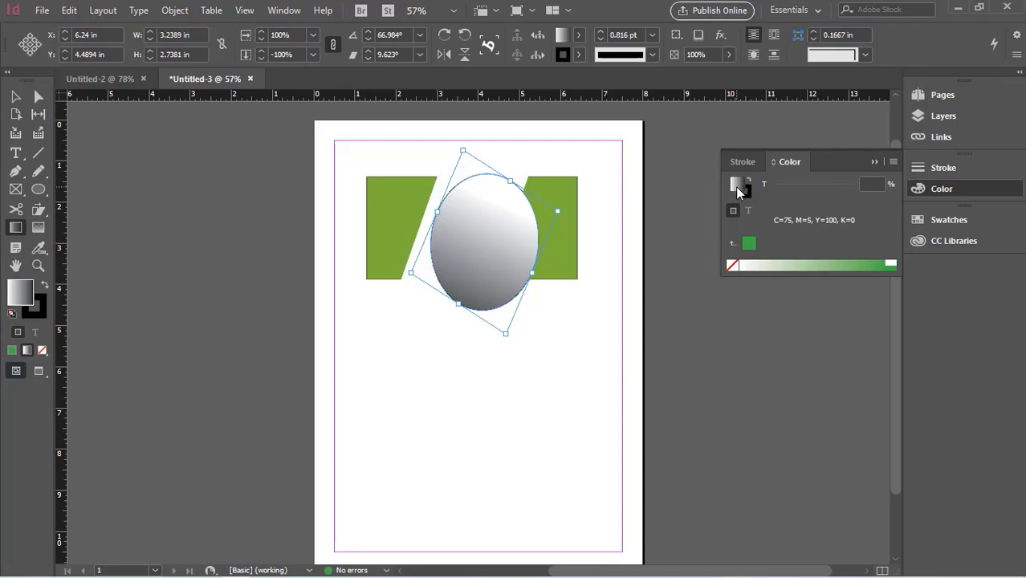
# Step: Fill the ellipse with solid blue C85 M73 Y5 K0 and draw a diagonal white-to-black gradient across it
pyautogui.doubleClick(737, 187)
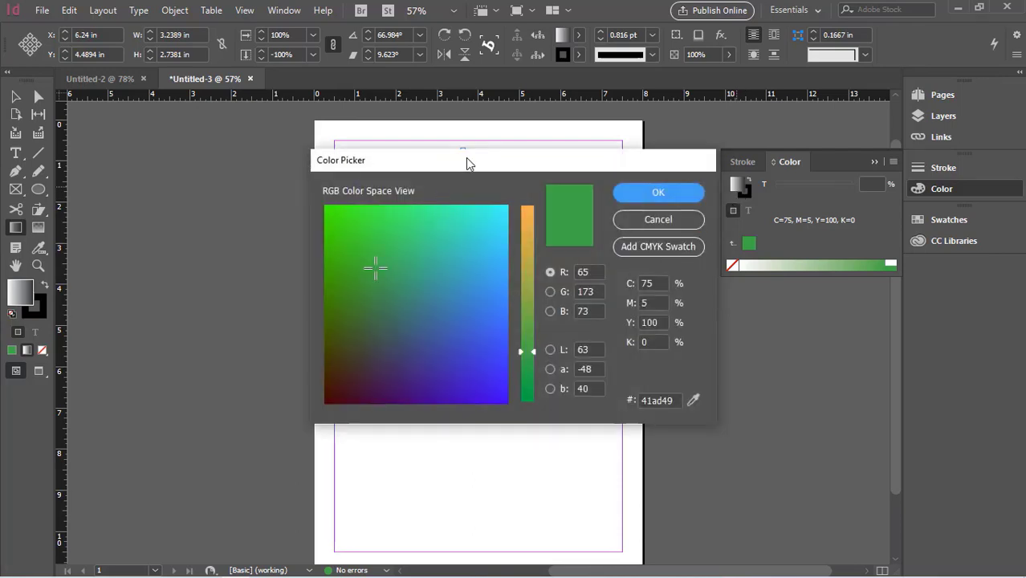
pyautogui.moveTo(470, 163); pyautogui.dragTo(732, 361)
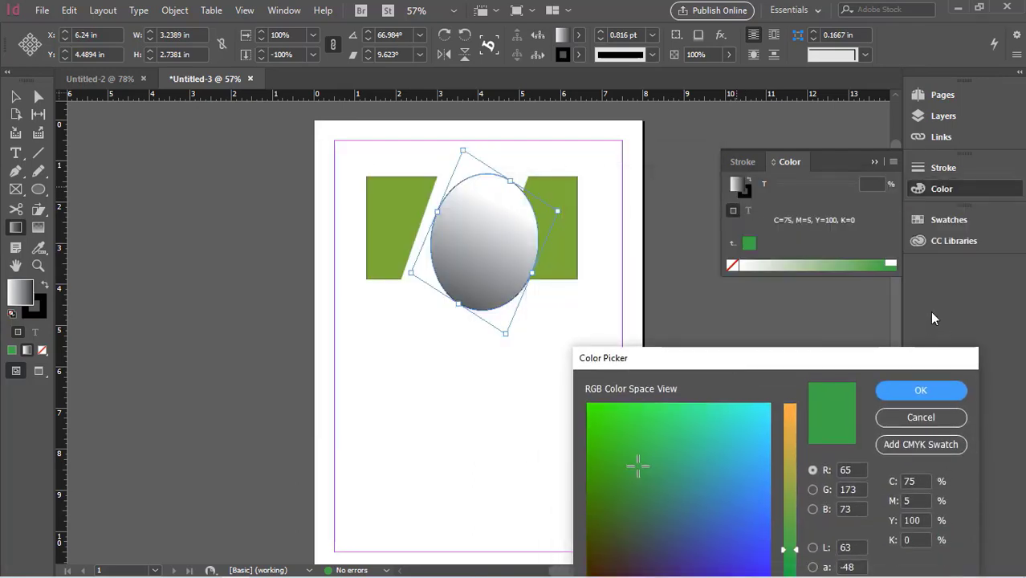
pyautogui.moveTo(741, 438); pyautogui.dragTo(701, 532)
pyautogui.click(946, 396)
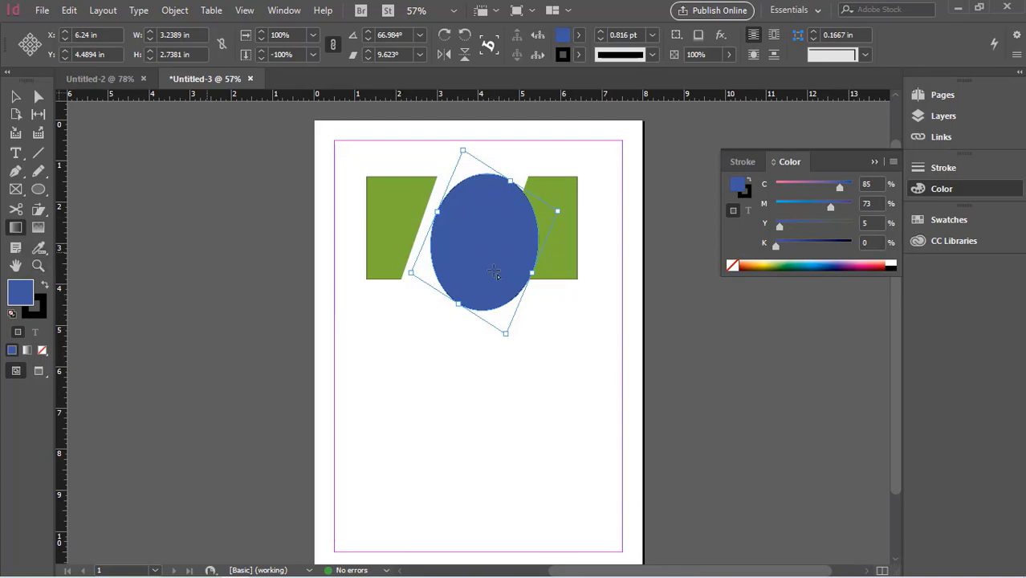
pyautogui.moveTo(514, 205); pyautogui.dragTo(435, 373)
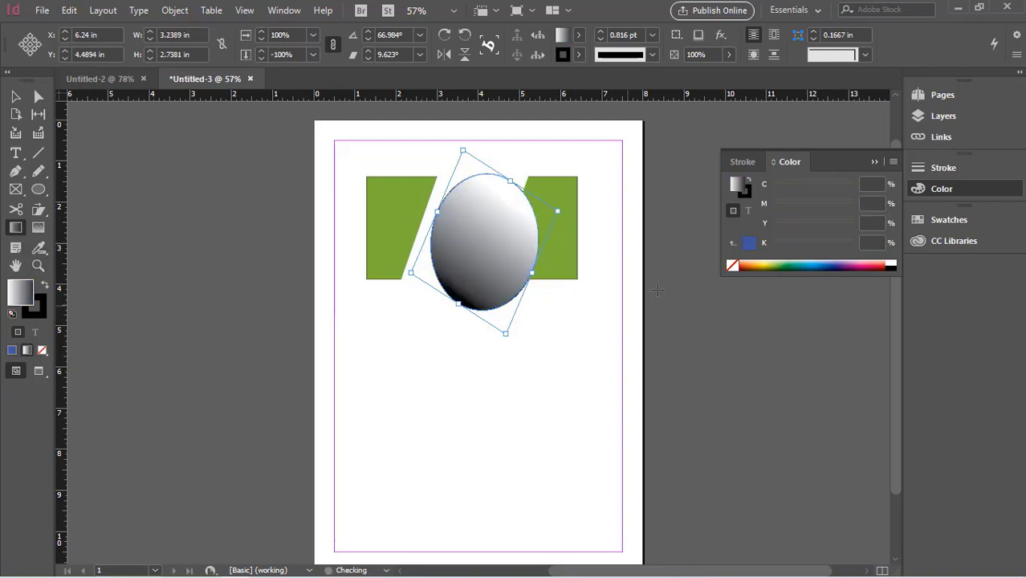
# Step: Fill the ellipse with solid green C67 M11 Y75 K0 using the Color Picker
pyautogui.click(923, 228)
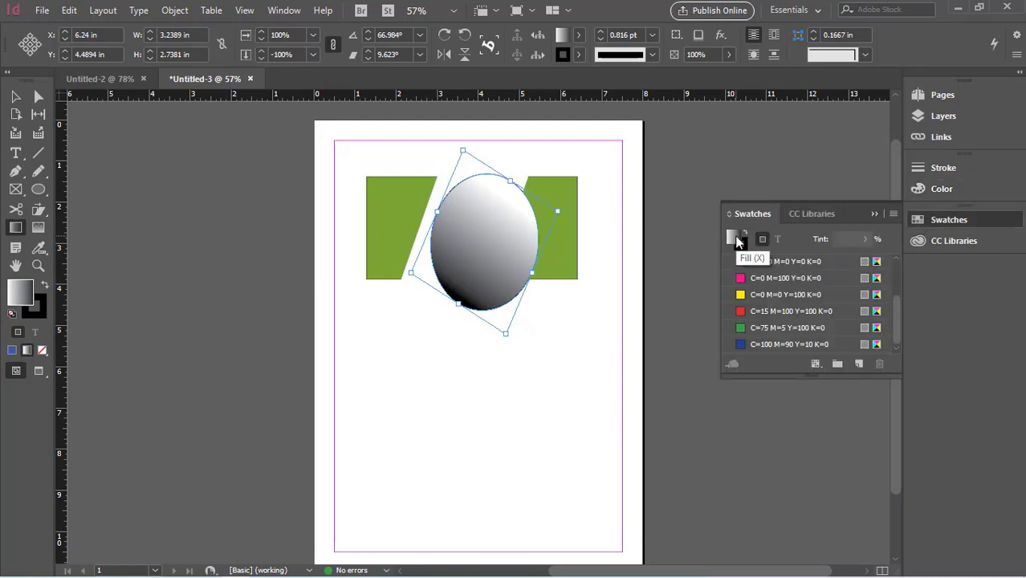
pyautogui.click(810, 215)
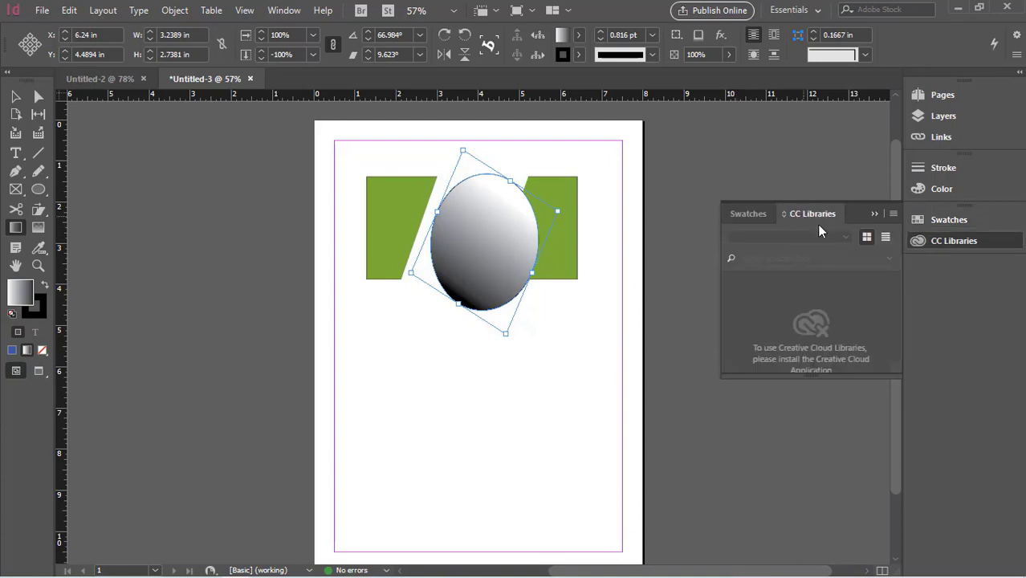
pyautogui.doubleClick(562, 36)
pyautogui.moveTo(683, 356); pyautogui.dragTo(640, 217)
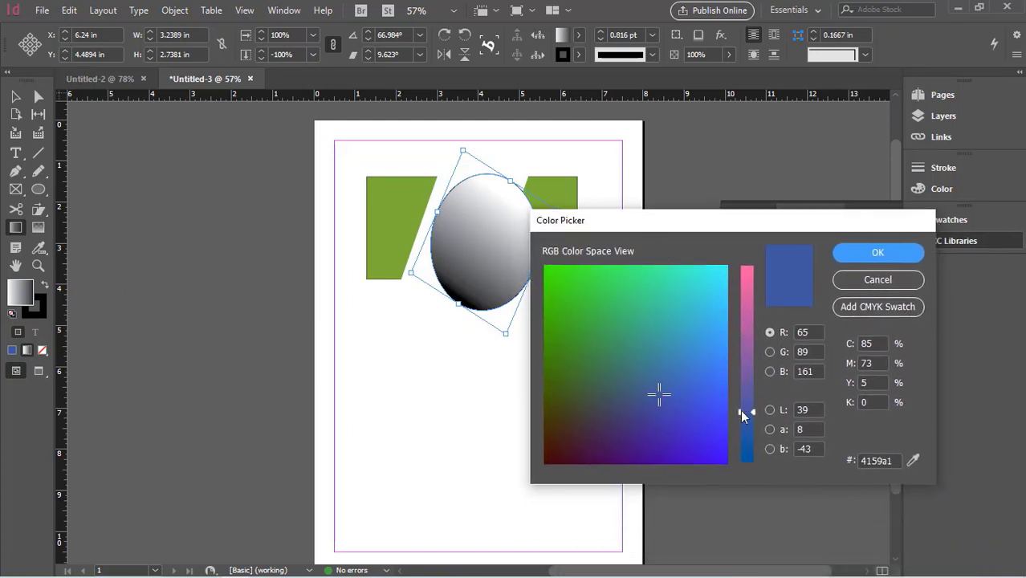
pyautogui.moveTo(737, 411); pyautogui.dragTo(750, 390)
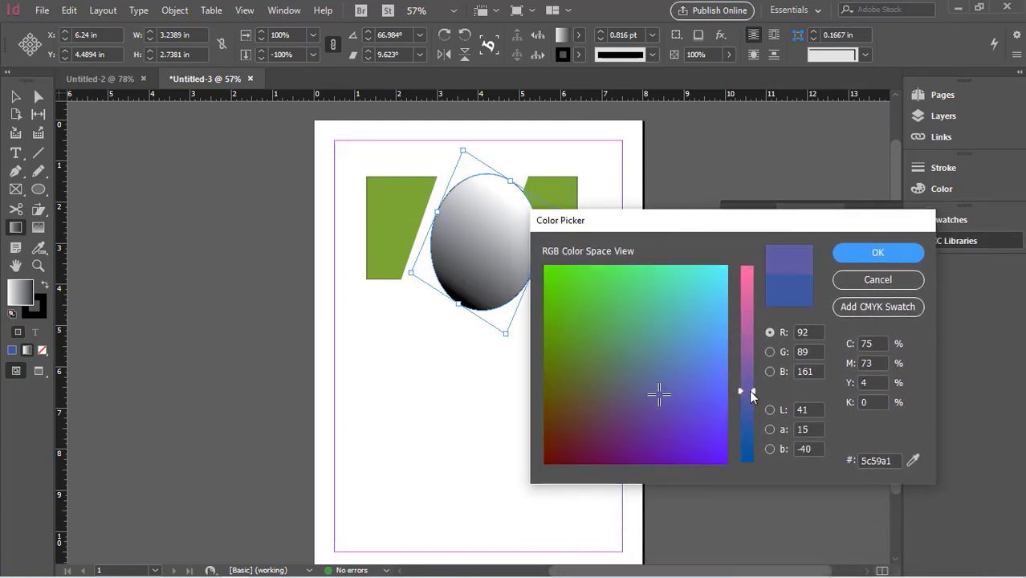
pyautogui.click(680, 324)
pyautogui.click(623, 331)
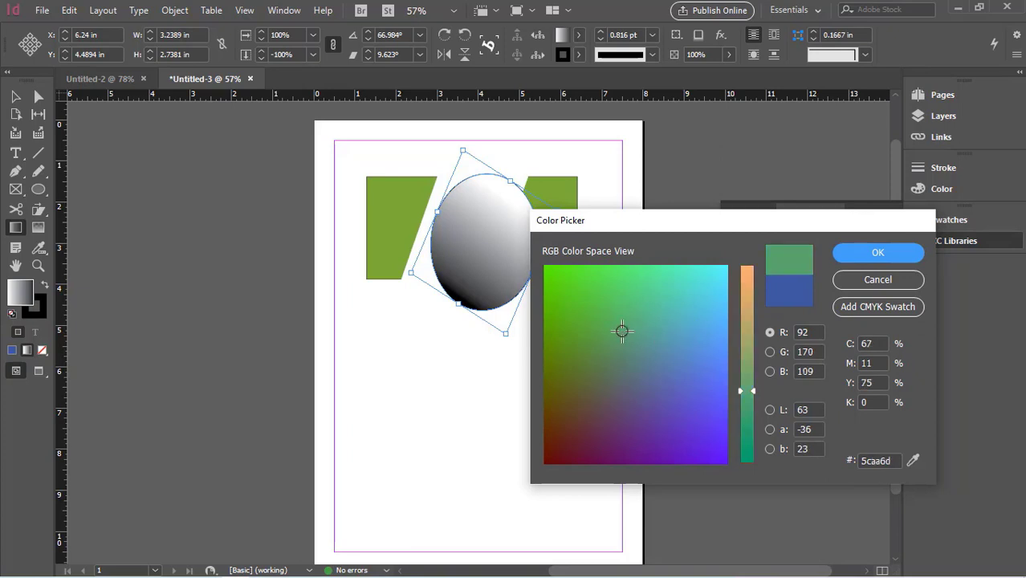
pyautogui.click(878, 254)
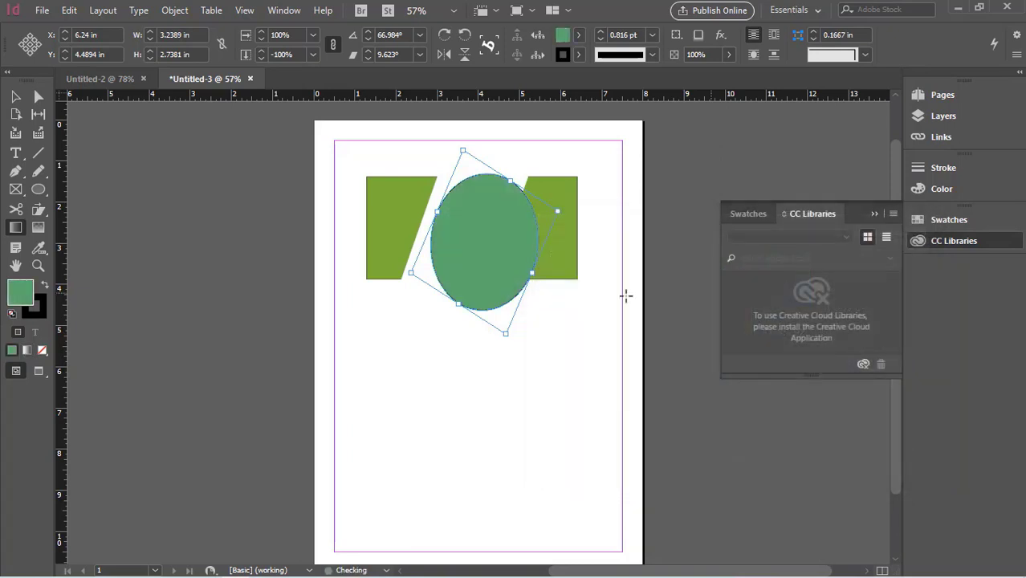
# Step: Draw a vertical white-to-black gradient through the ellipse and restore its solid green C67 M11 Y75 K0 fill
pyautogui.moveTo(483, 166); pyautogui.dragTo(481, 305)
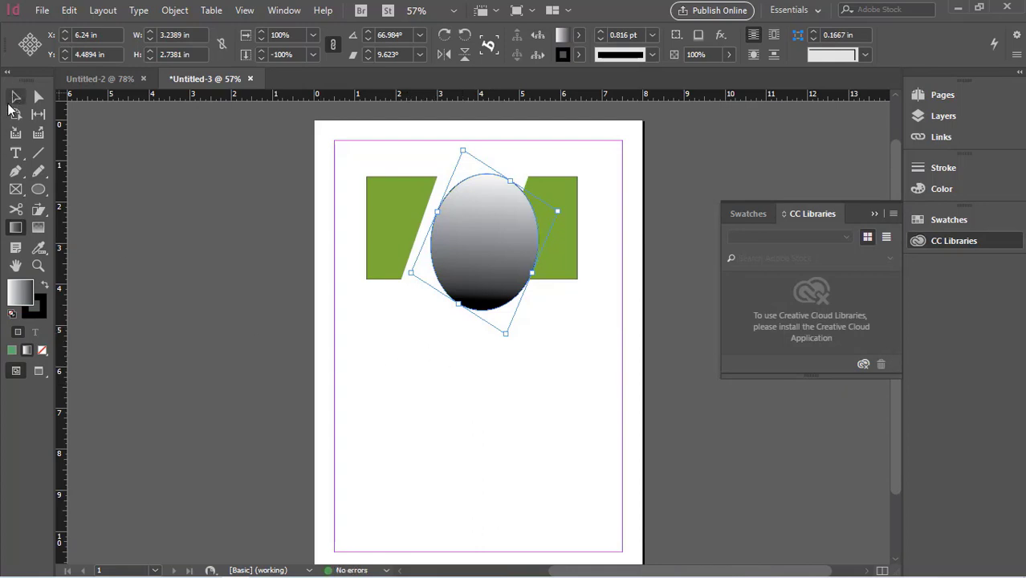
pyautogui.doubleClick(21, 296)
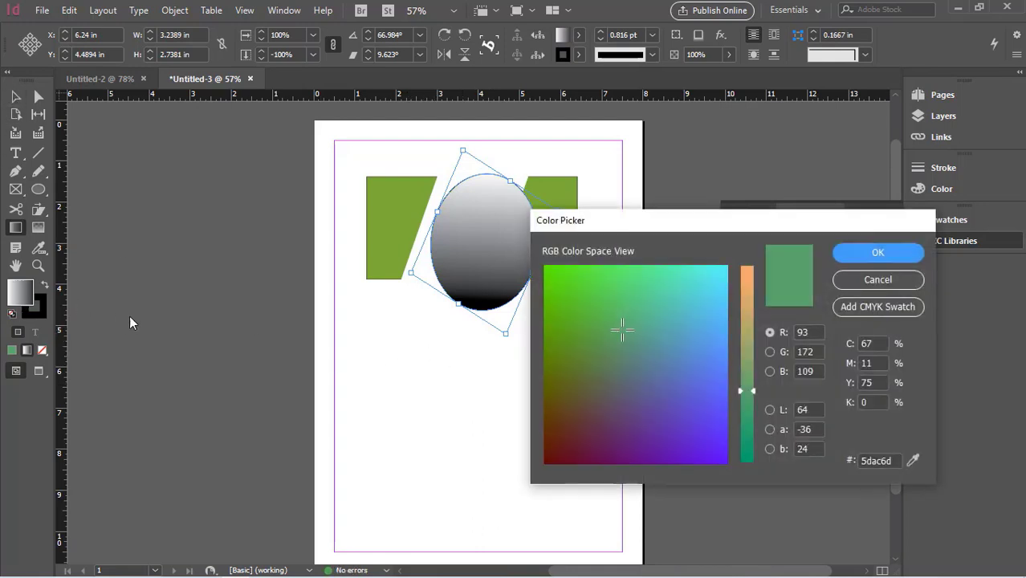
pyautogui.click(879, 253)
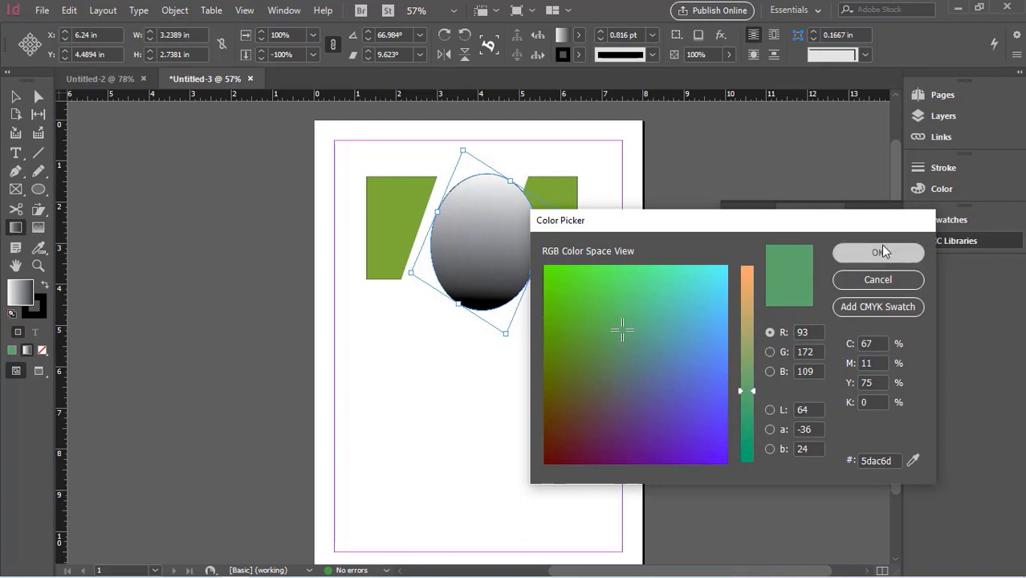
# Step: Fade the green ellipse diagonally from its upper right to its lower left with the Gradient Feather tool
pyautogui.click(35, 228)
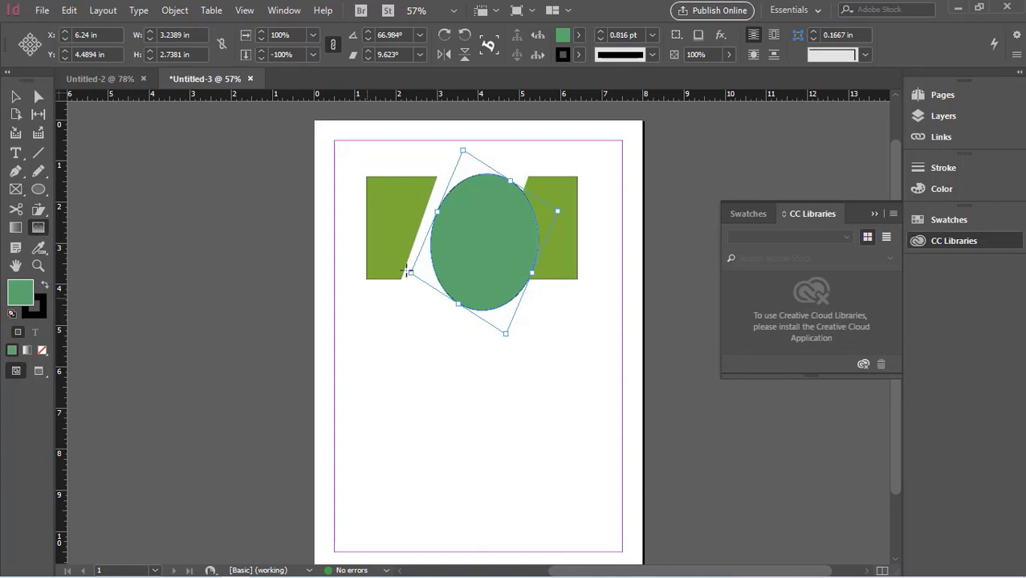
pyautogui.moveTo(508, 178); pyautogui.dragTo(468, 335)
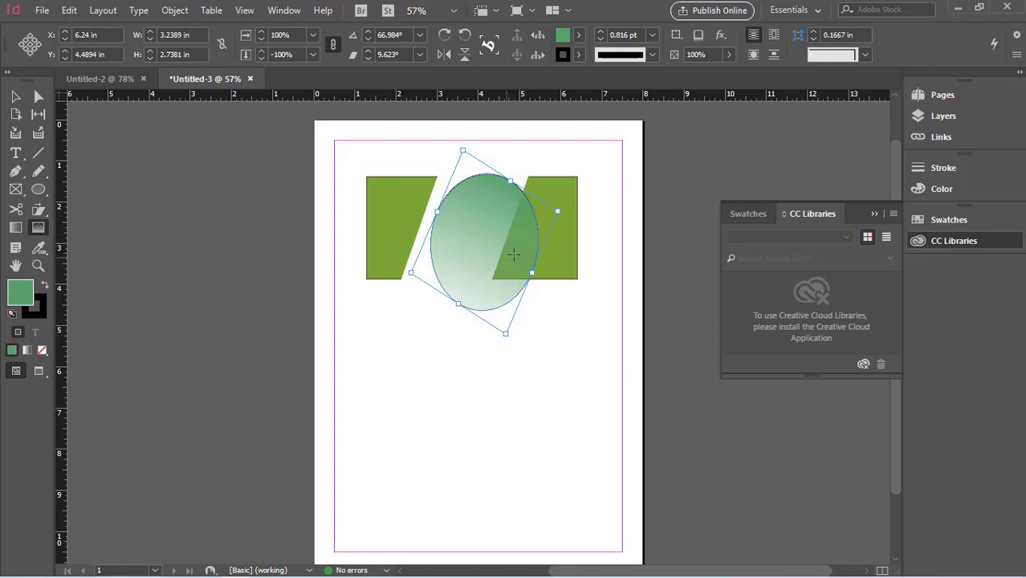
pyautogui.moveTo(551, 175); pyautogui.dragTo(424, 367)
pyautogui.moveTo(510, 198); pyautogui.dragTo(417, 403)
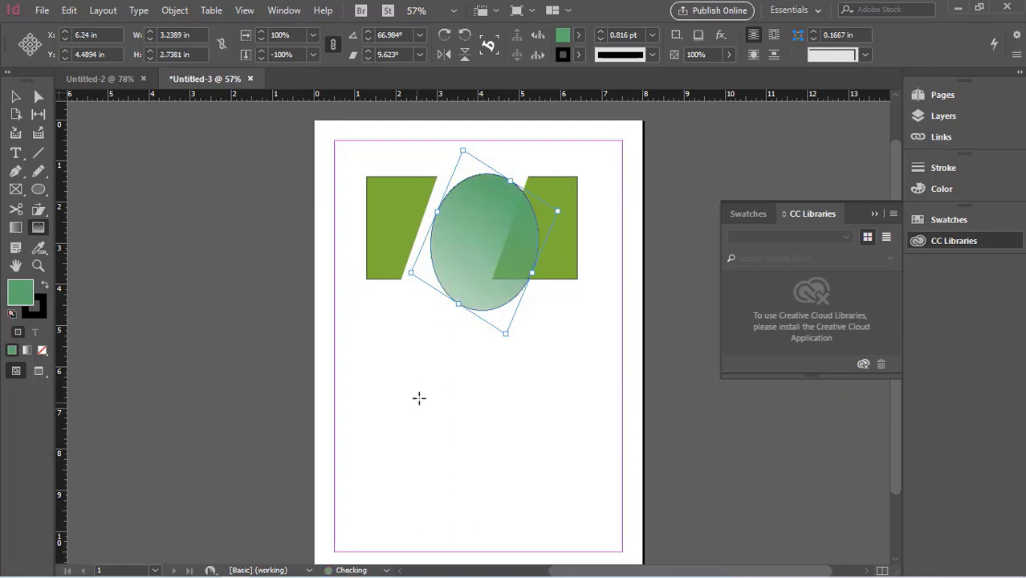
# Step: Add a new layer above Layer 1
pyautogui.click(17, 250)
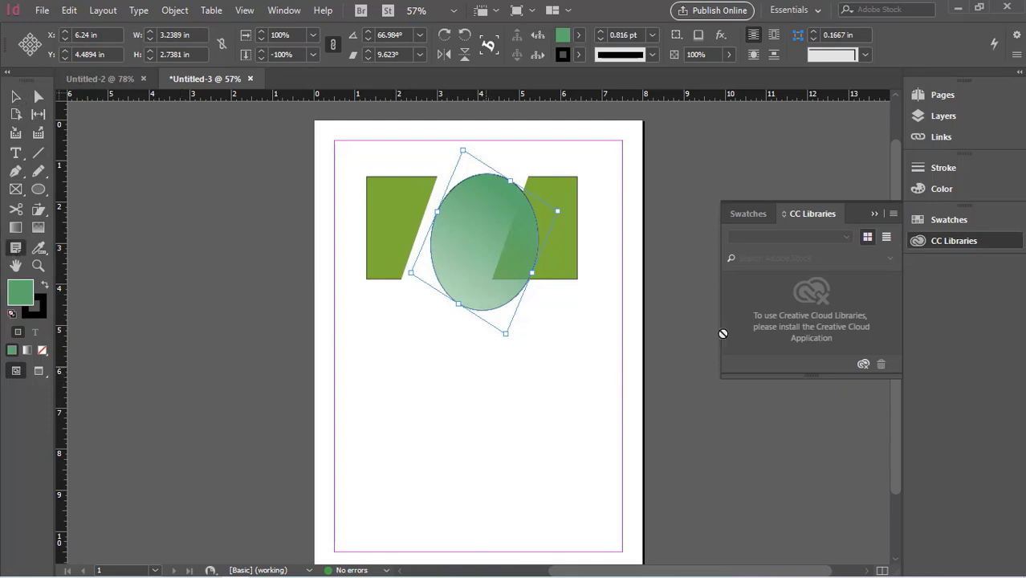
pyautogui.click(948, 118)
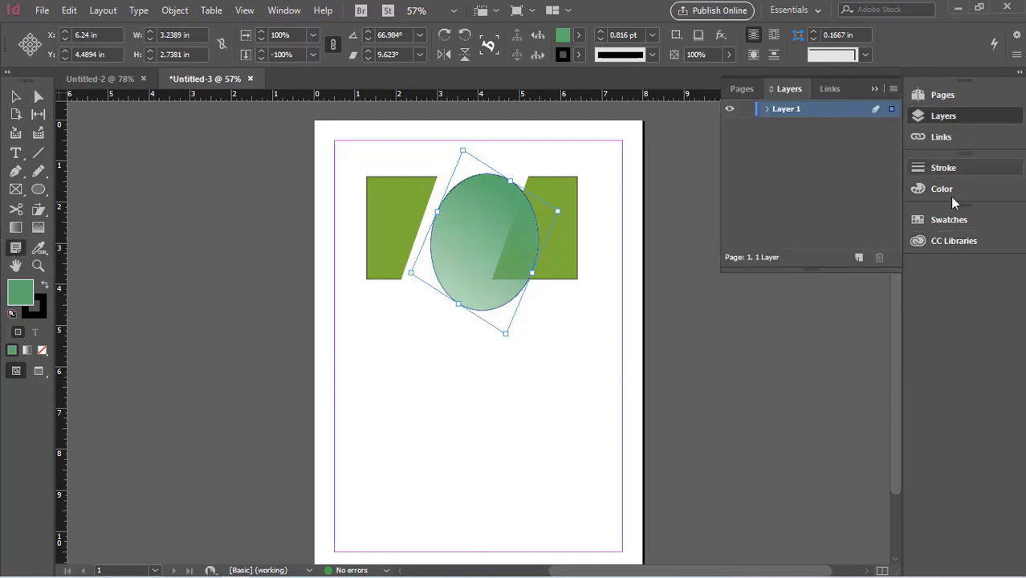
pyautogui.click(860, 257)
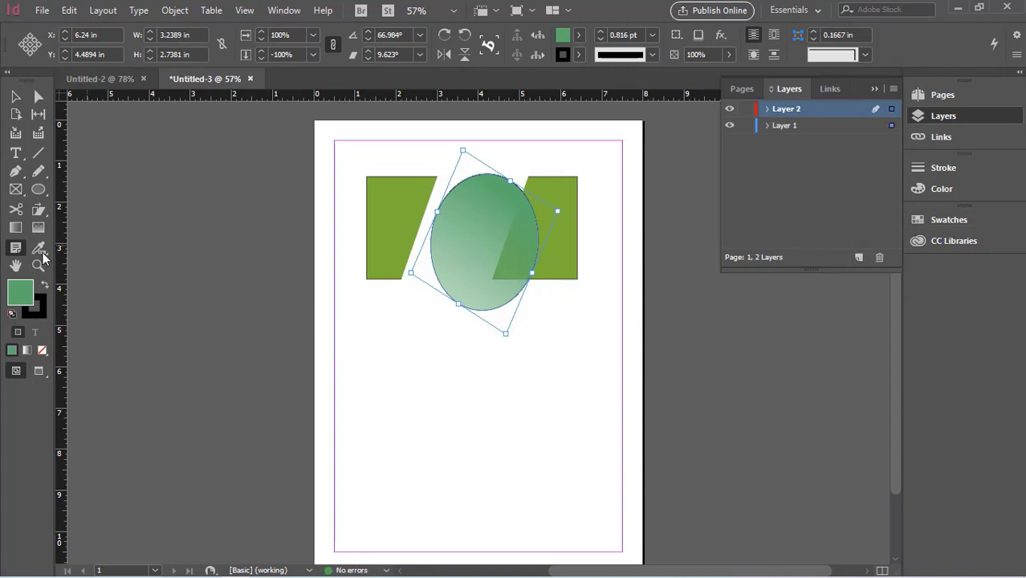
# Step: Deselect the ellipse and activate the Note tool
pyautogui.click(16, 96)
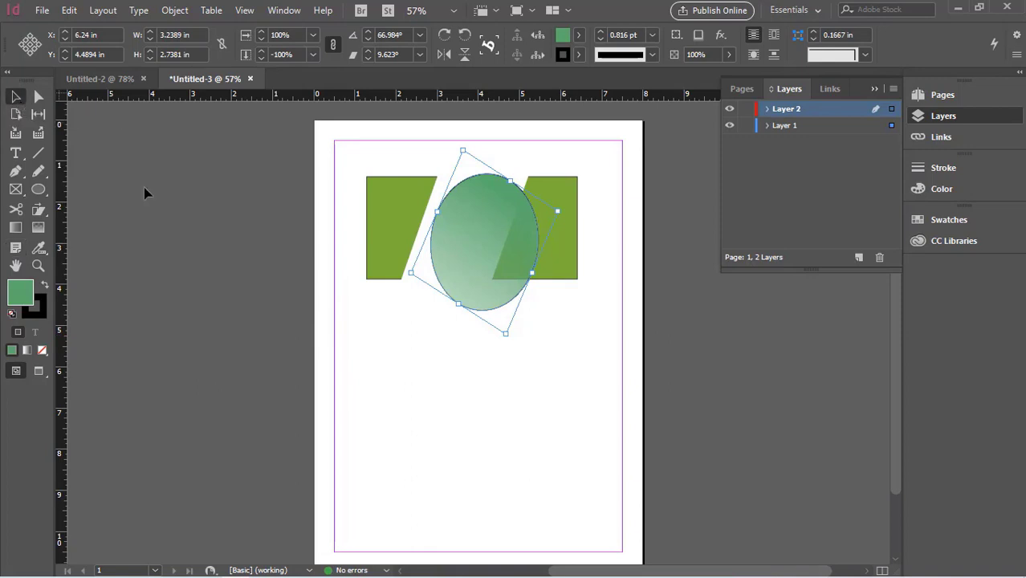
pyautogui.click(183, 227)
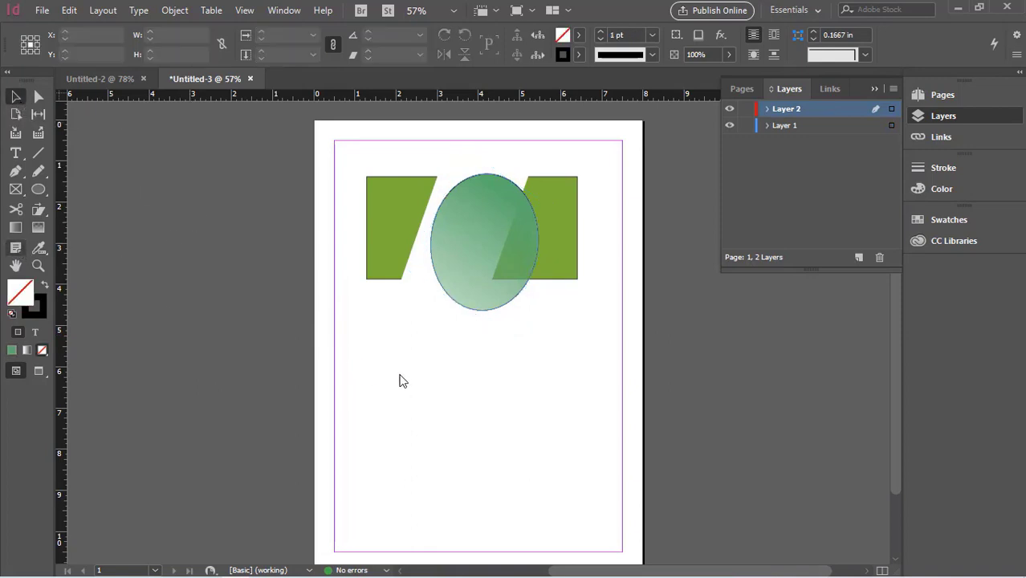
pyautogui.press('n')
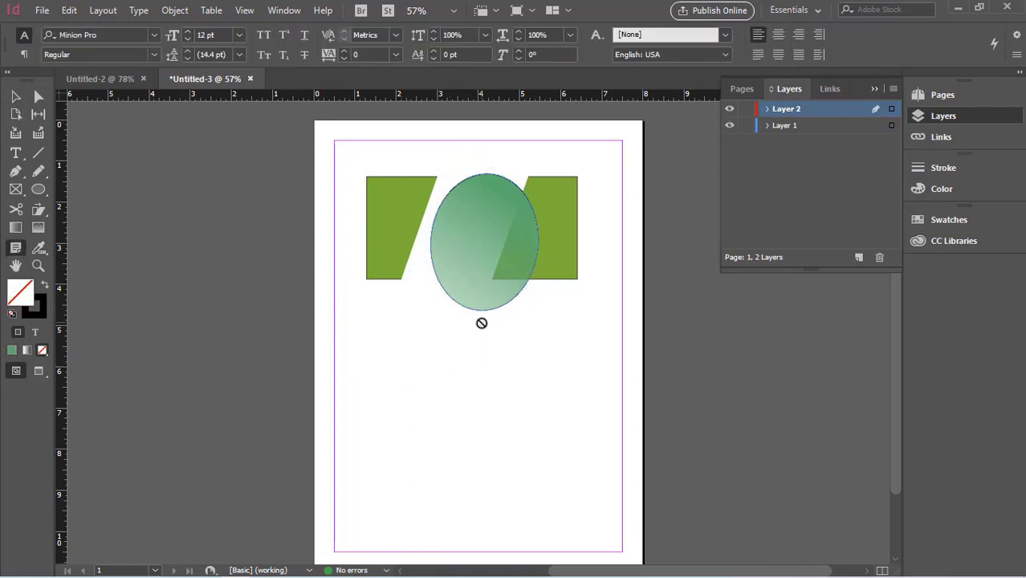
# Step: Sample a color theme from the green shape on the right of the ellipse with the Color Theme tool
pyautogui.click(38, 251)
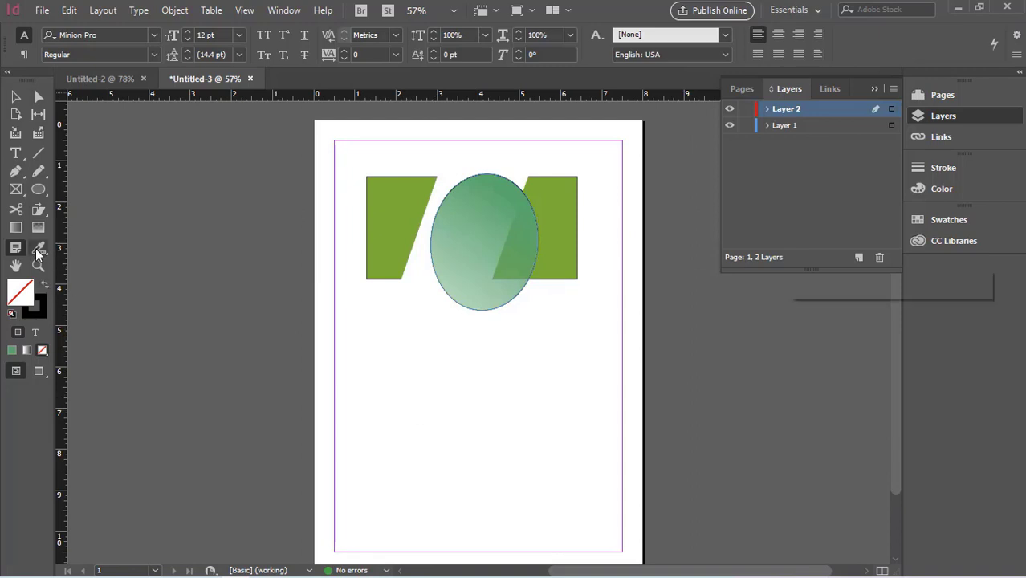
pyautogui.moveTo(46, 254); pyautogui.dragTo(118, 262)
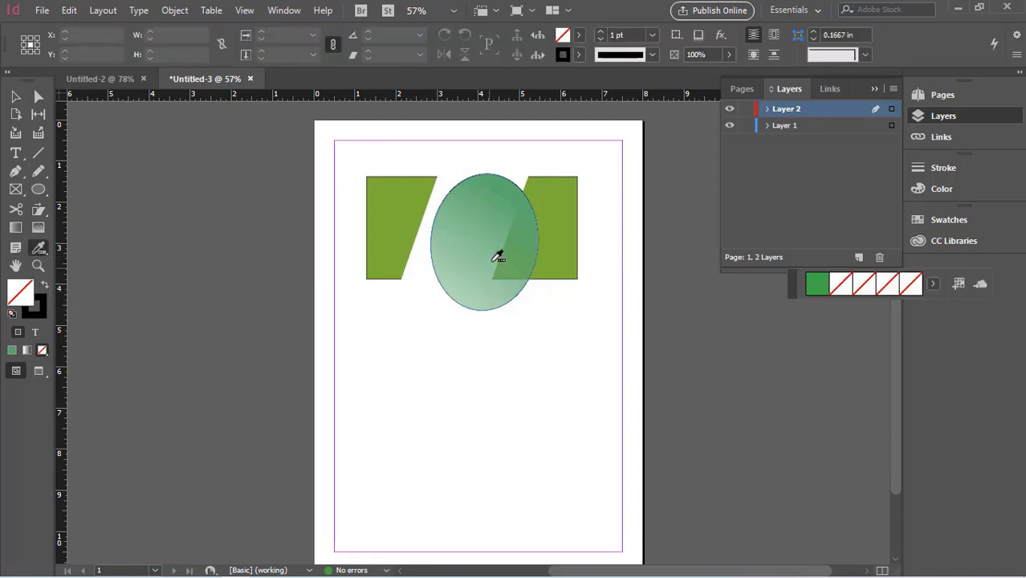
pyautogui.click(570, 238)
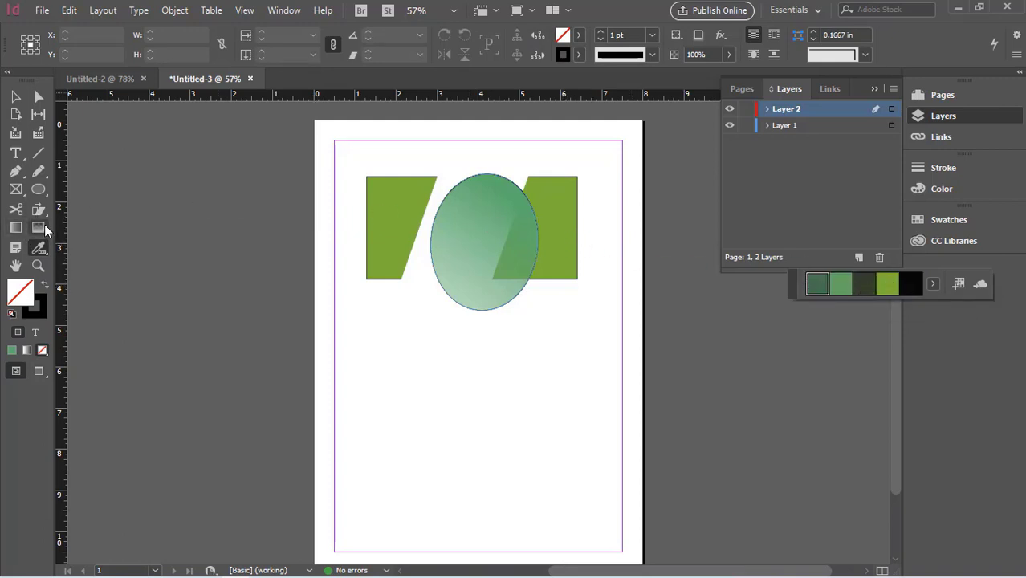
pyautogui.moveTo(40, 259); pyautogui.dragTo(115, 265)
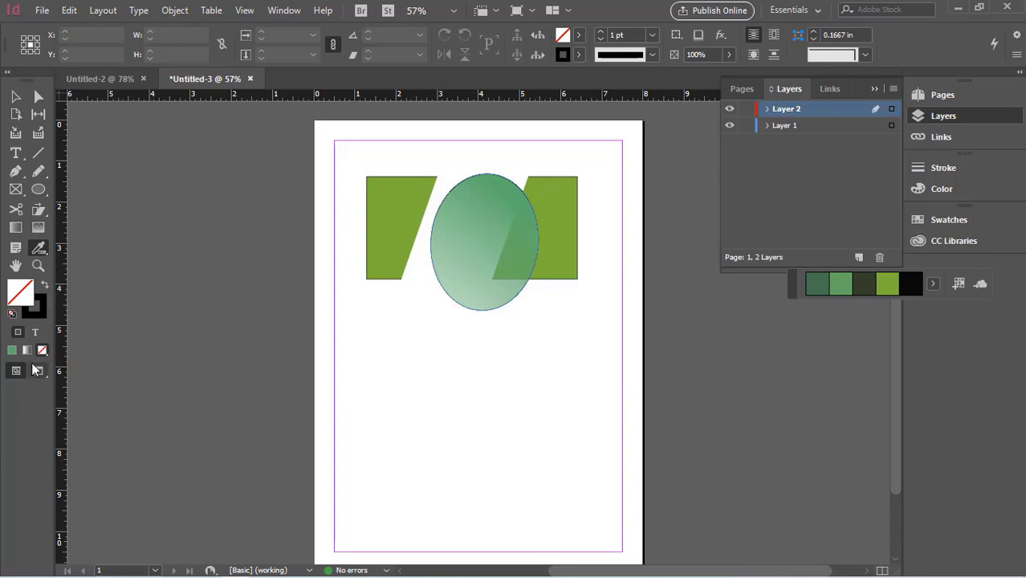
# Step: With nothing selected, set the fill color to dark olive yellow C0 M6 Y100 K62 from the color spectrum
pyautogui.click(12, 351)
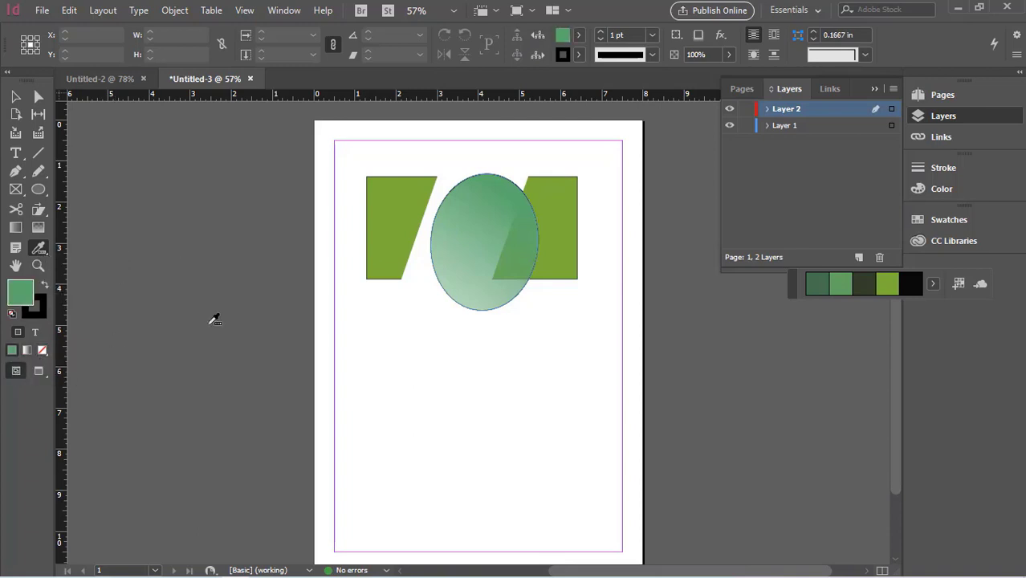
pyautogui.click(925, 192)
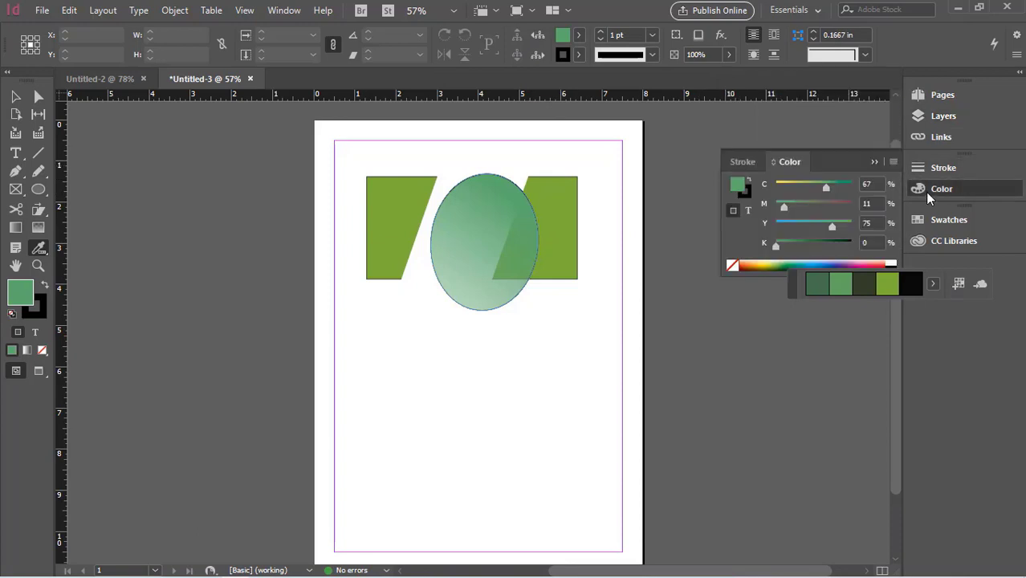
pyautogui.click(750, 162)
pyautogui.click(787, 165)
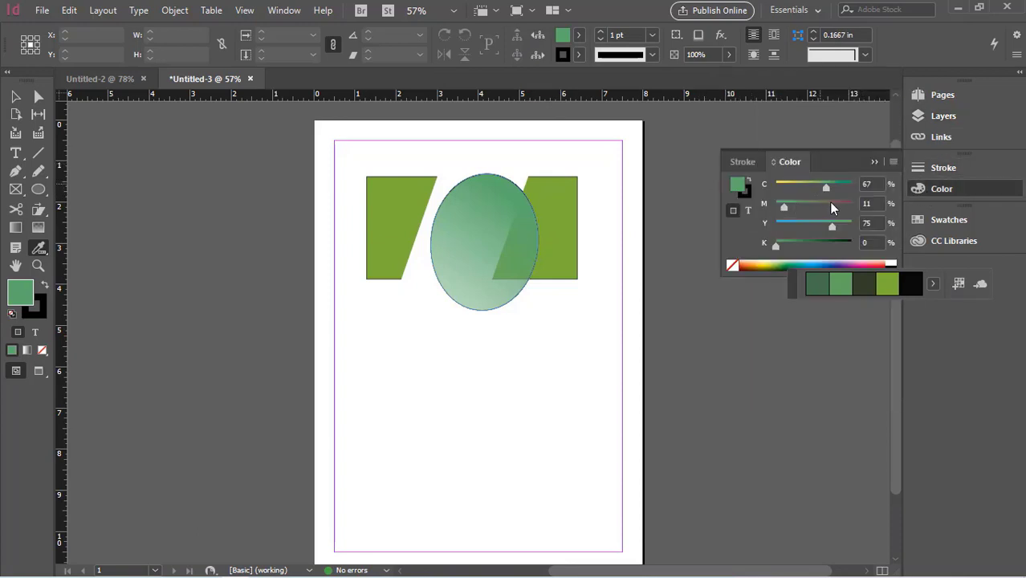
pyautogui.click(768, 265)
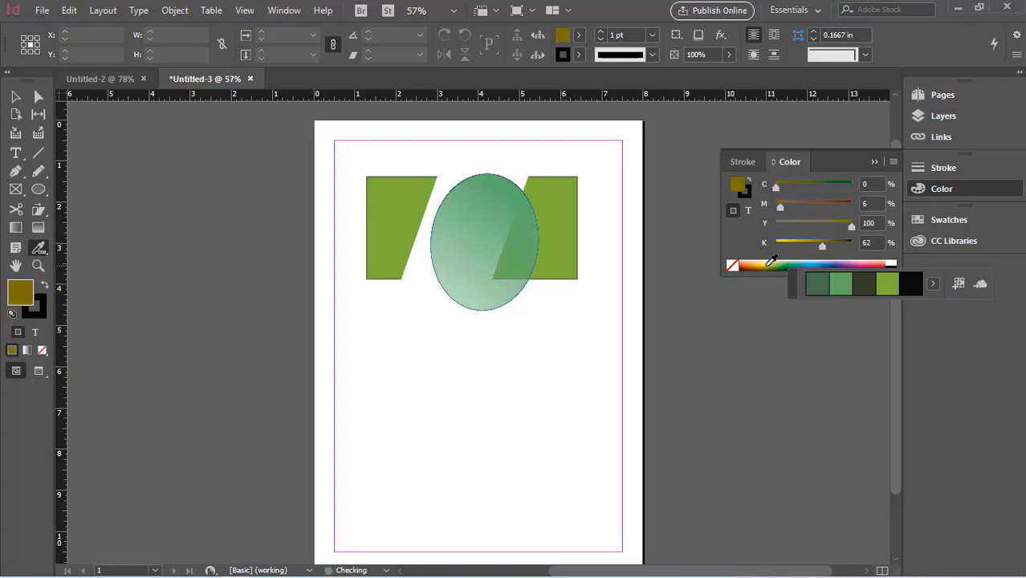
# Step: Draw a rectangle about 1.78 × 1.96 in below the ellipse, filled with orange C0 M74 Y100 K13
pyautogui.click(45, 255)
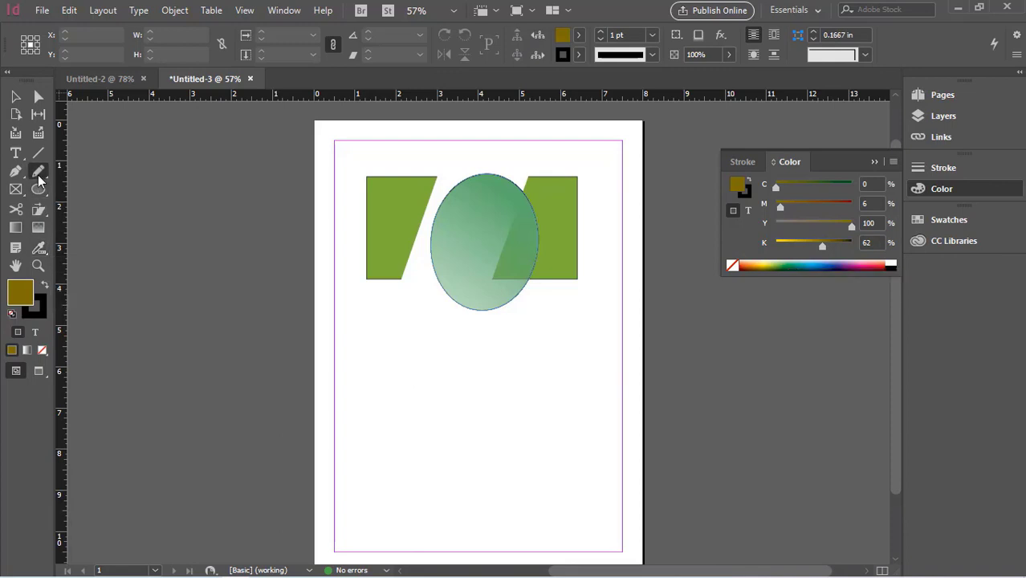
pyautogui.moveTo(44, 186); pyautogui.dragTo(85, 207)
pyautogui.click(748, 264)
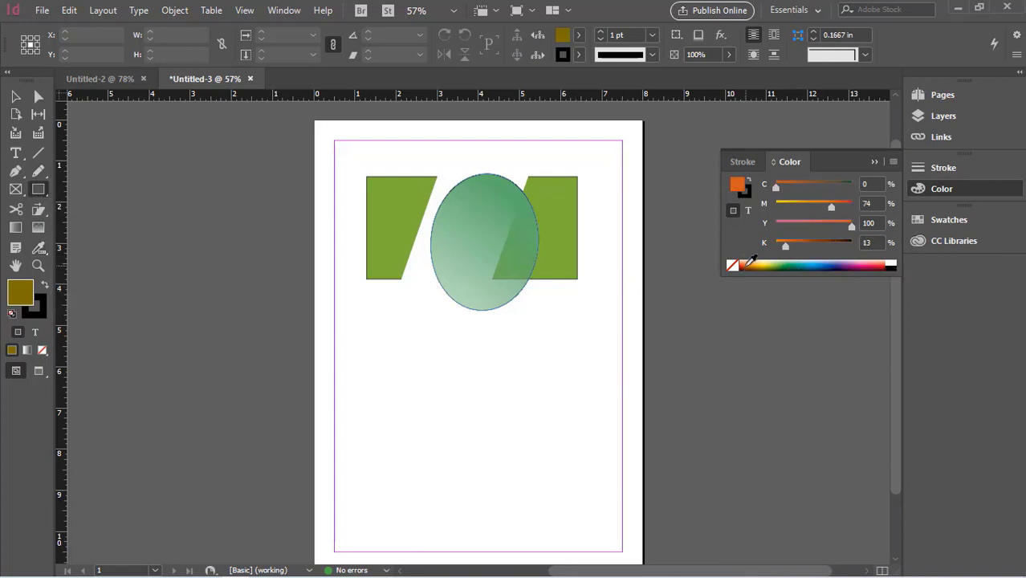
pyautogui.moveTo(411, 351); pyautogui.dragTo(485, 432)
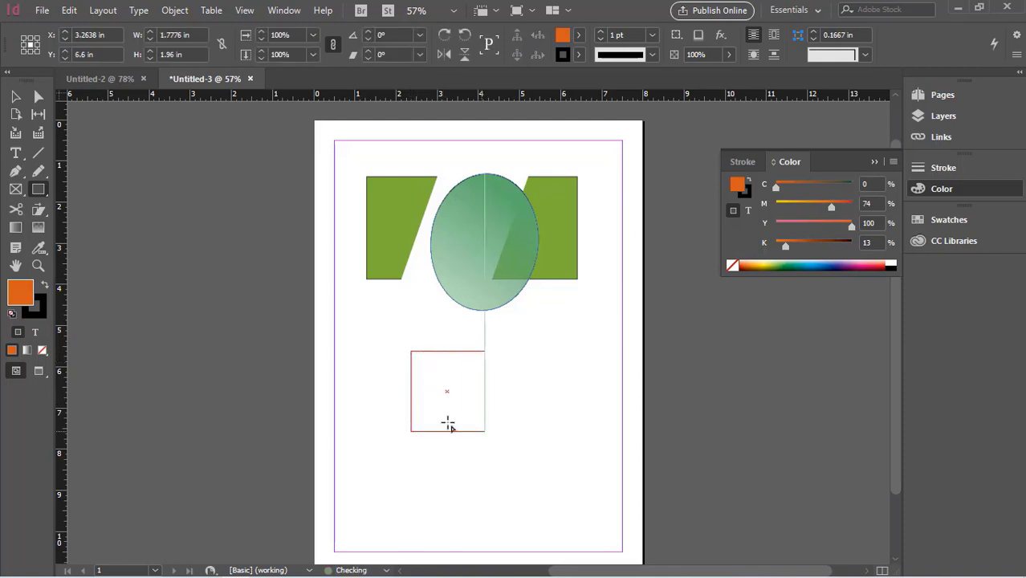
# Step: Sample a color theme from the orange rectangle with the Color Theme tool and fill the rectangle with the theme's black
pyautogui.click(38, 247)
pyautogui.click(36, 249)
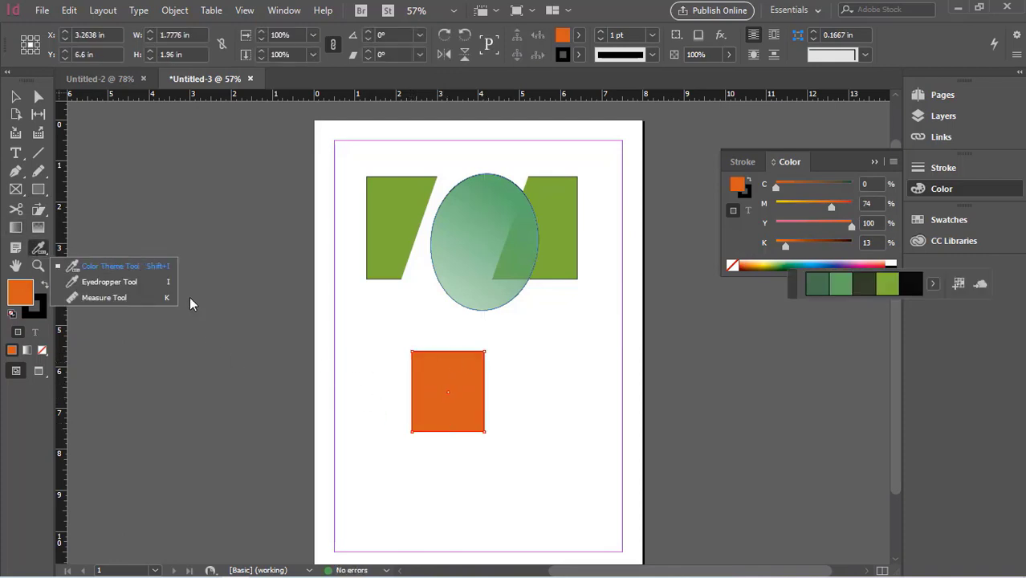
pyautogui.click(131, 266)
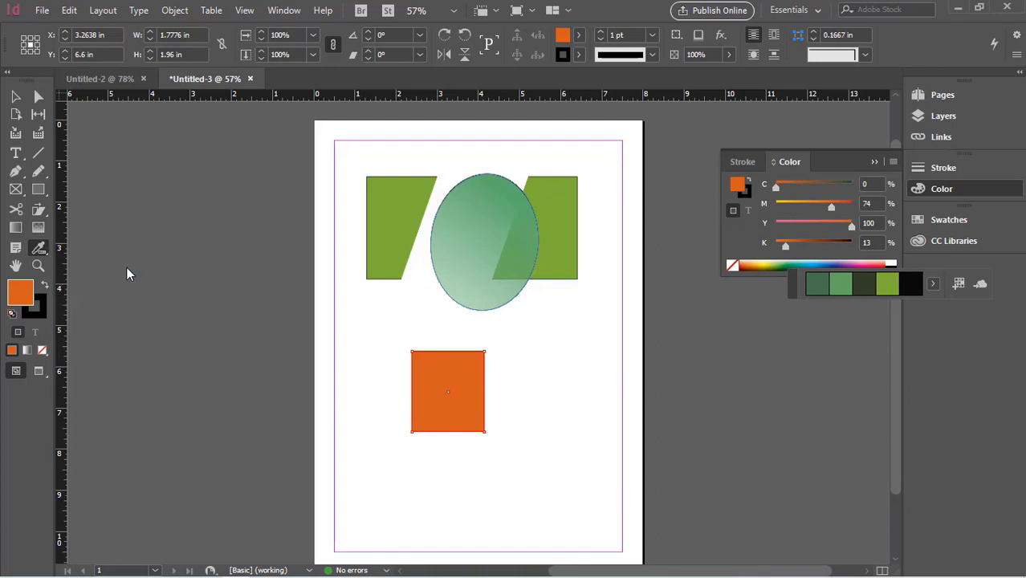
pyautogui.click(449, 366)
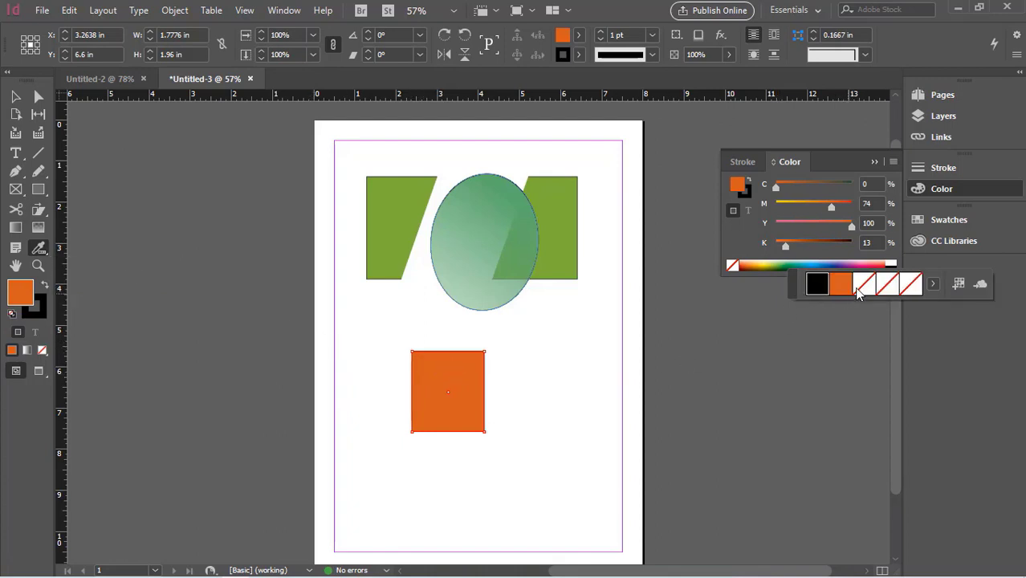
pyautogui.click(450, 369)
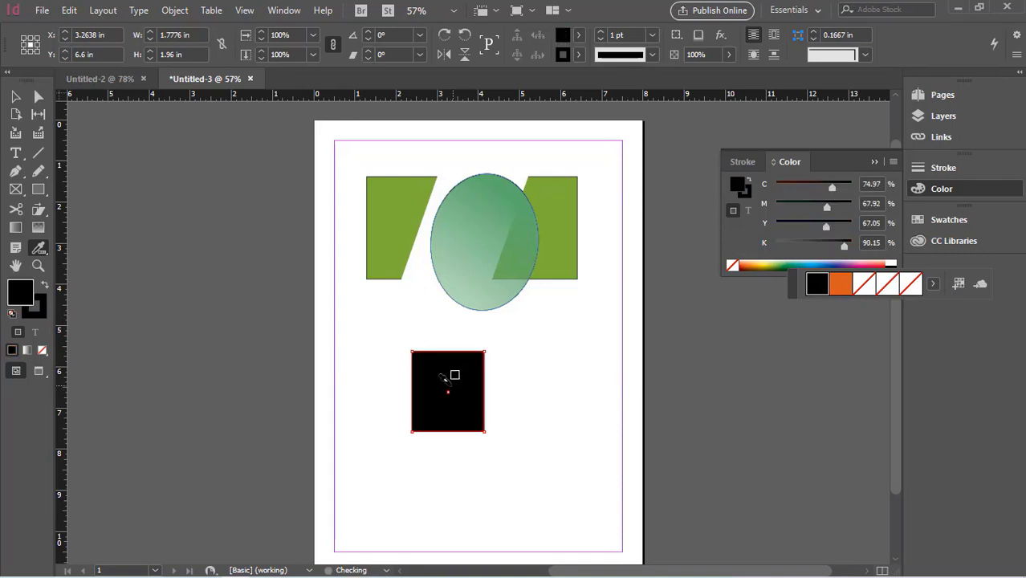
# Step: Recolor the rectangle green C91 M0 Y100 K0 and replace that fill with the sampled theme's orange
pyautogui.click(841, 289)
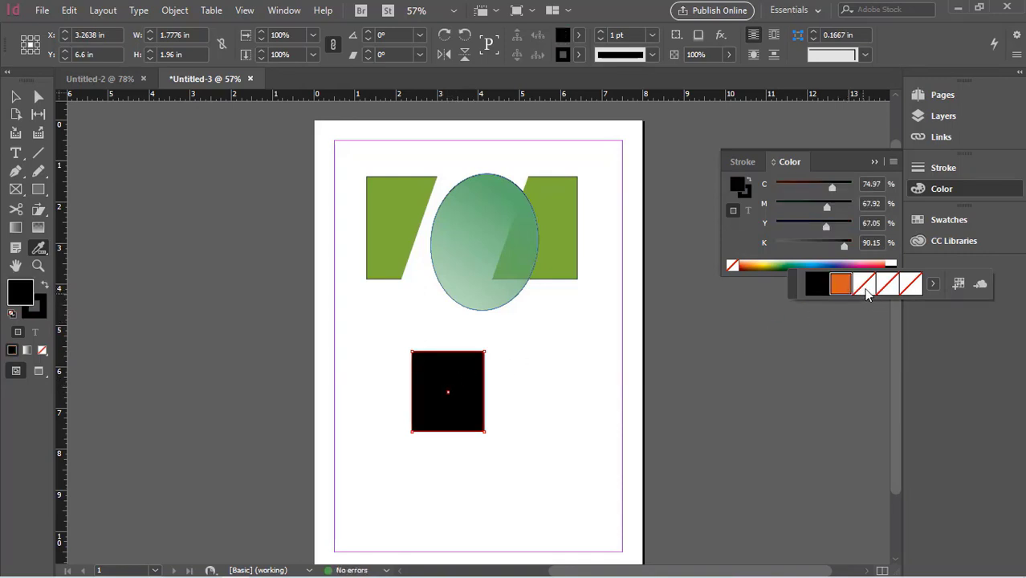
pyautogui.click(785, 264)
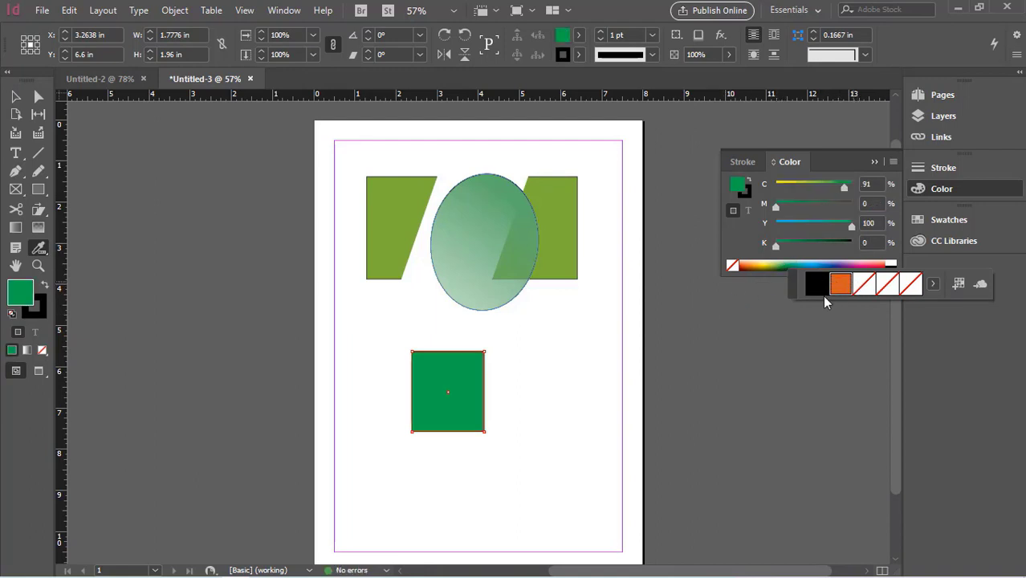
pyautogui.moveTo(839, 287); pyautogui.dragTo(464, 379)
pyautogui.click(464, 379)
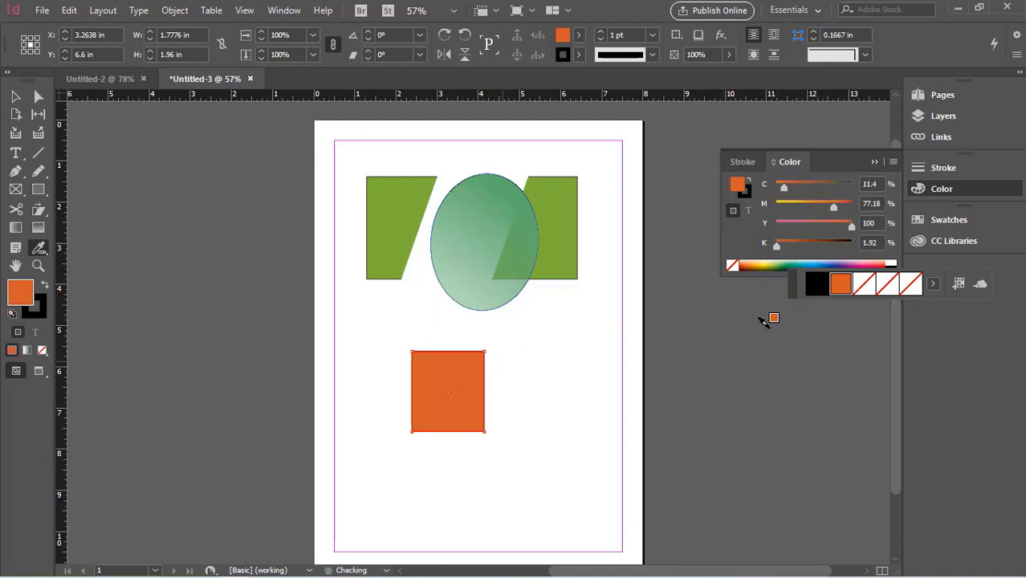
# Step: Apply the theme's orange to the ellipse and to the cut shapes on both sides of it
pyautogui.click(472, 270)
pyautogui.click(395, 234)
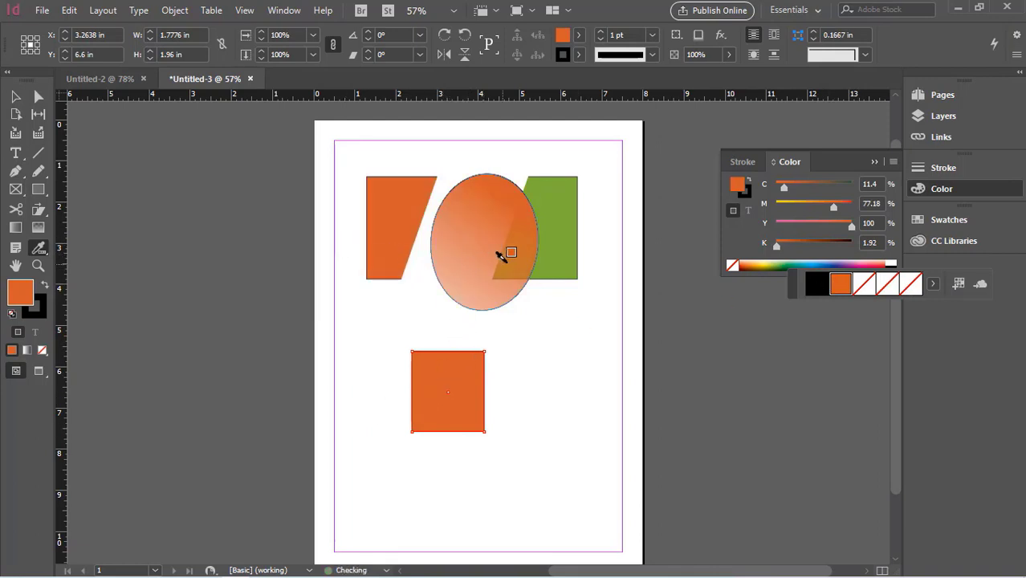
pyautogui.click(562, 239)
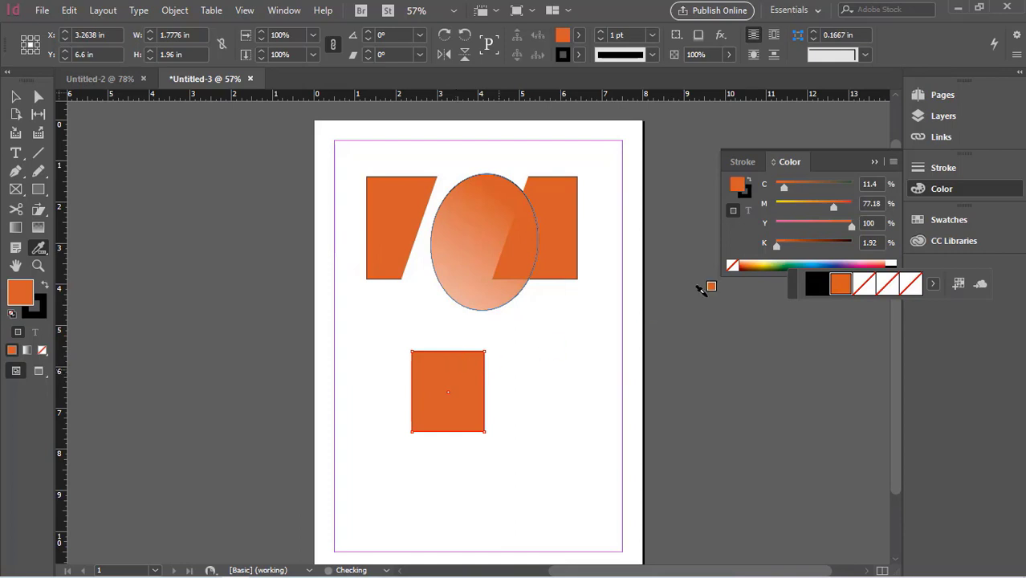
# Step: Recolor the lower rectangle light green C40 M0 Y62 K0 and reapply the theme's orange to it
pyautogui.click(782, 264)
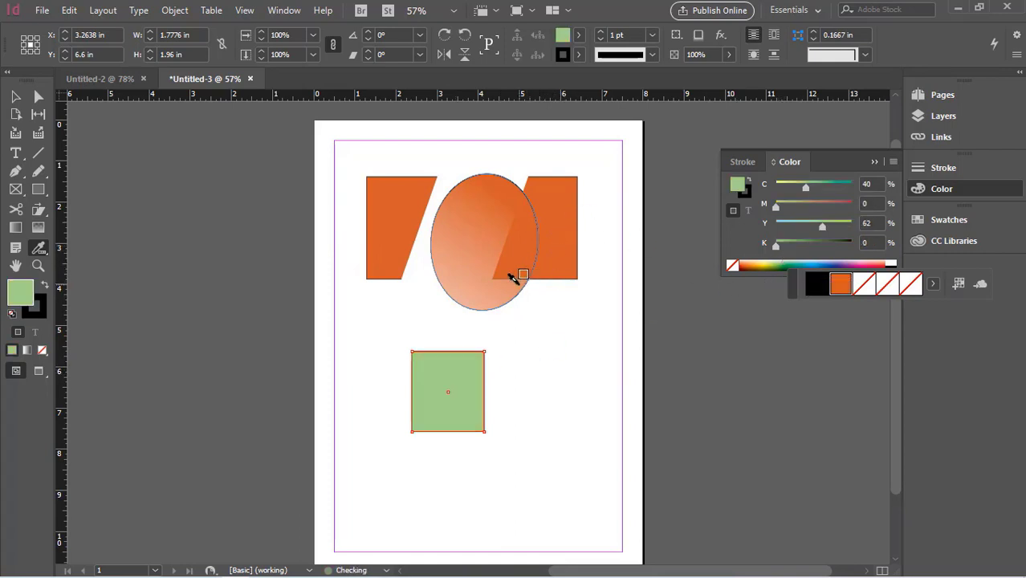
pyautogui.click(439, 378)
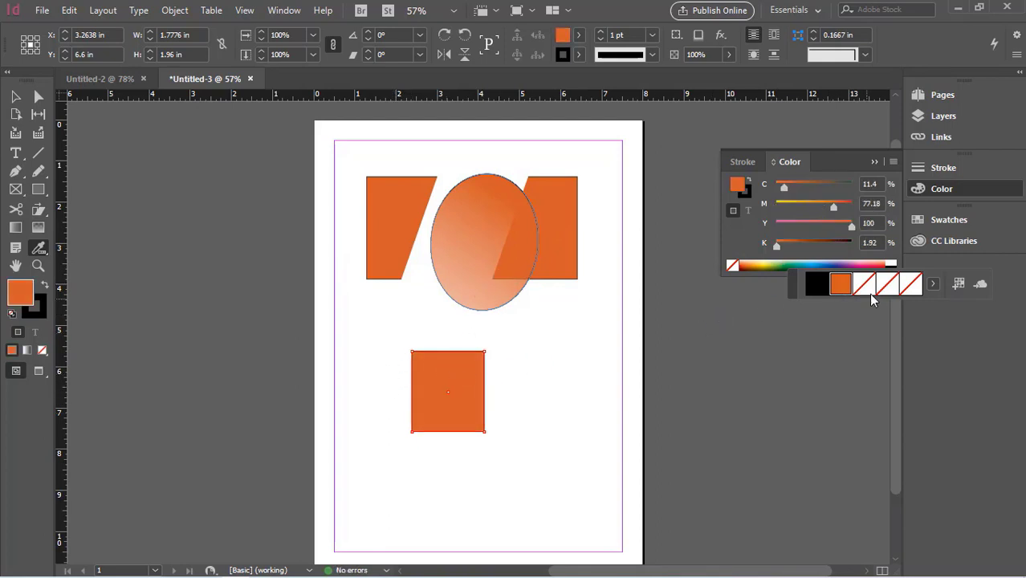
# Step: Sample the left cut shape with the Eyedropper tool, and try green, magenta and finally blue C100 M0 Y16 K25 as the rectangle's fill
pyautogui.click(42, 252)
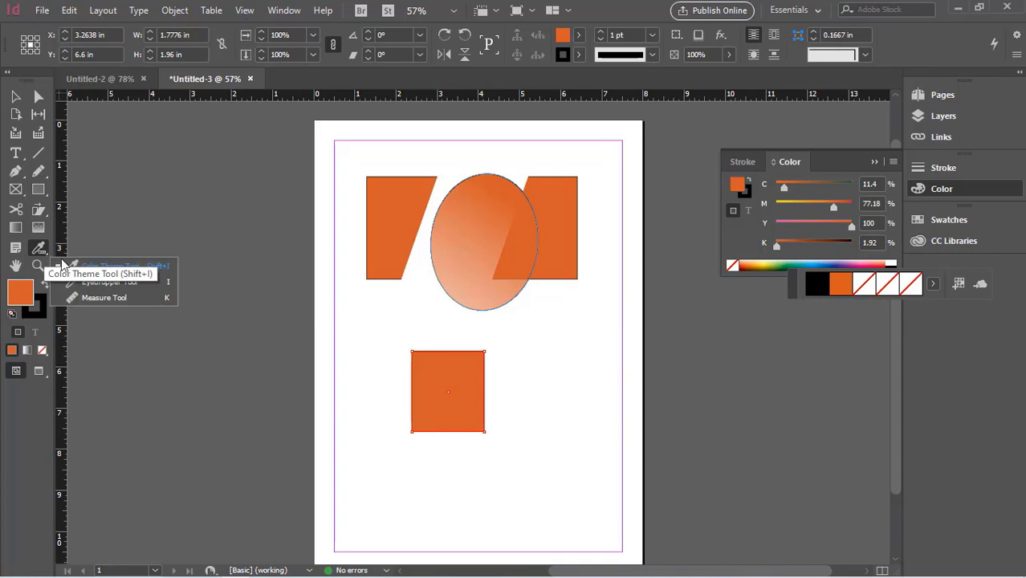
pyautogui.click(102, 283)
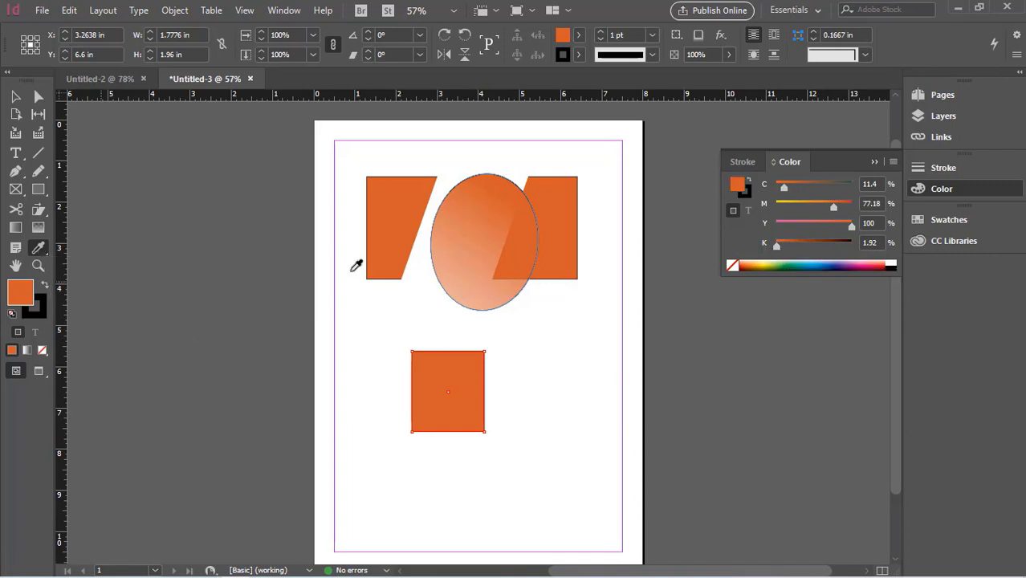
pyautogui.click(411, 232)
pyautogui.click(783, 263)
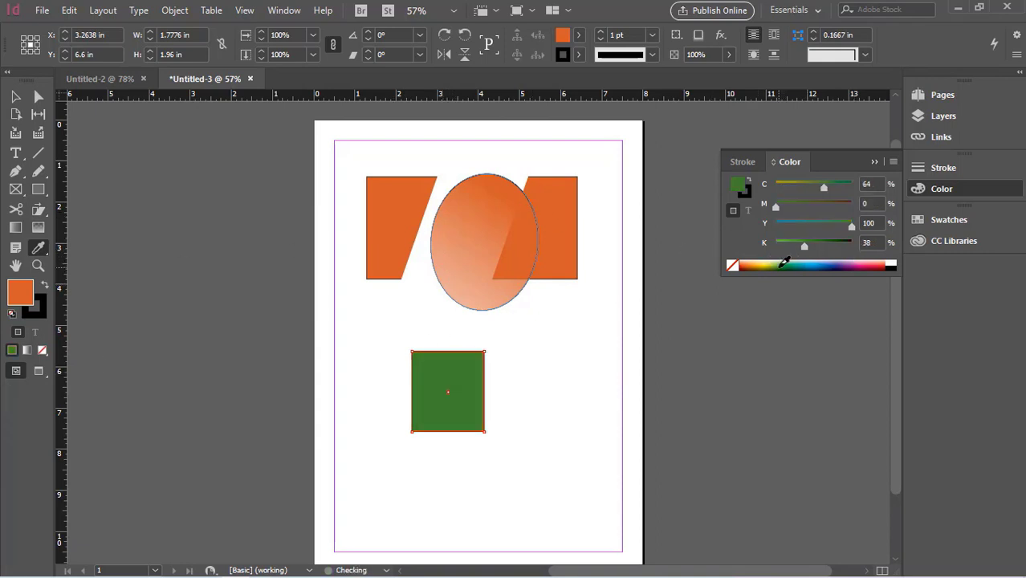
pyautogui.click(847, 265)
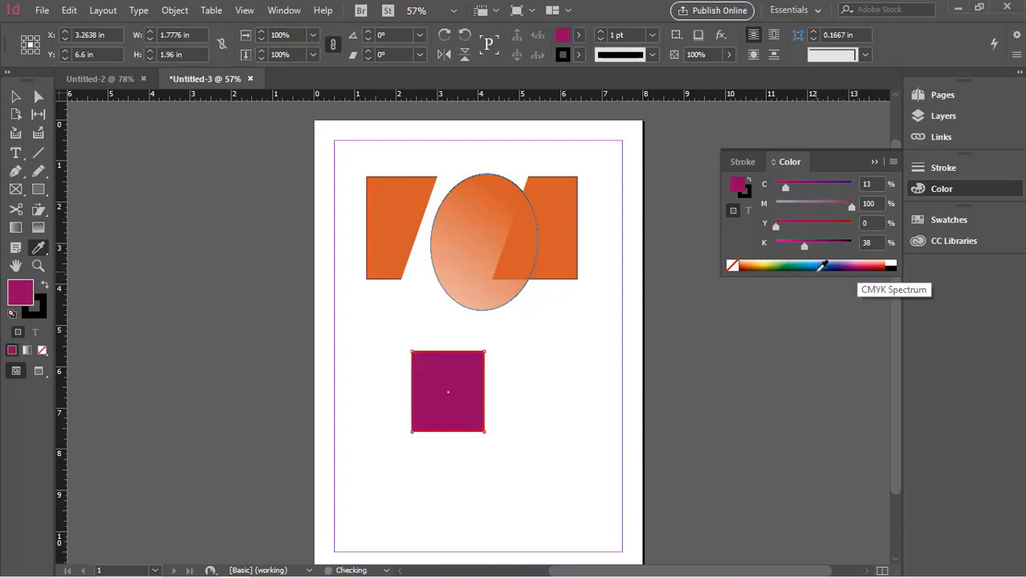
pyautogui.click(813, 262)
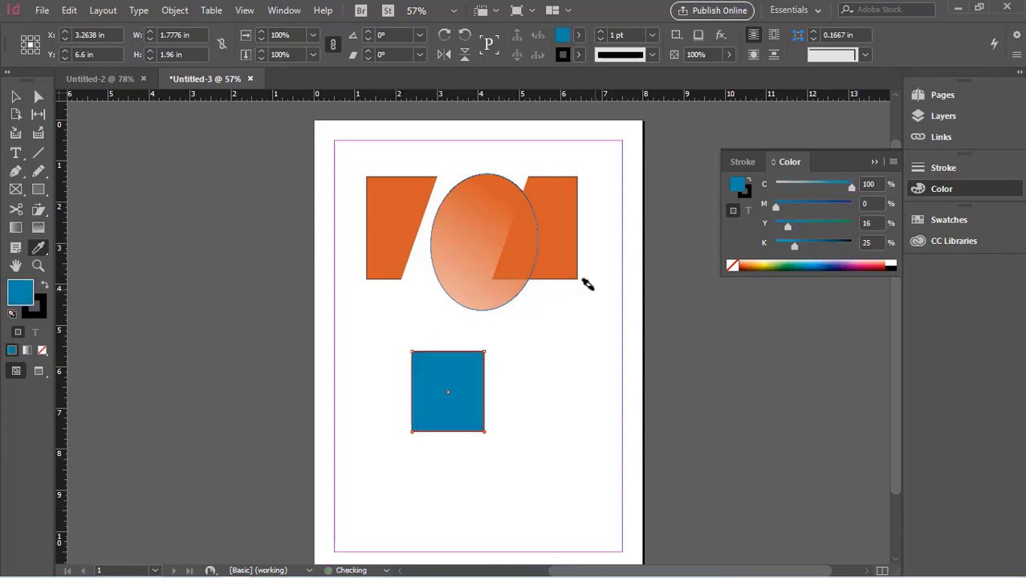
# Step: Return to the Color Theme tool and view the available variants of the sampled theme
pyautogui.click(38, 247)
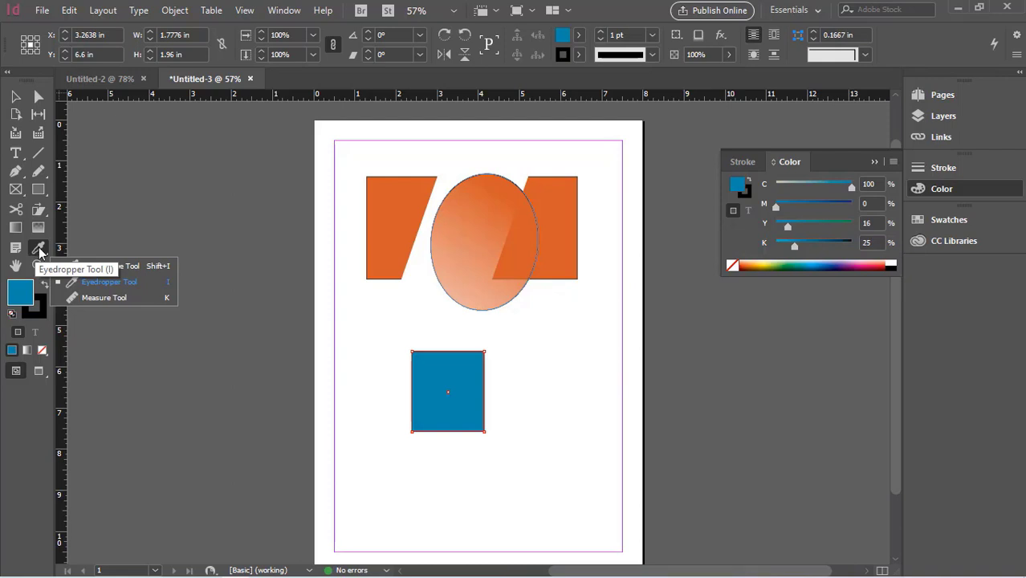
pyautogui.click(118, 267)
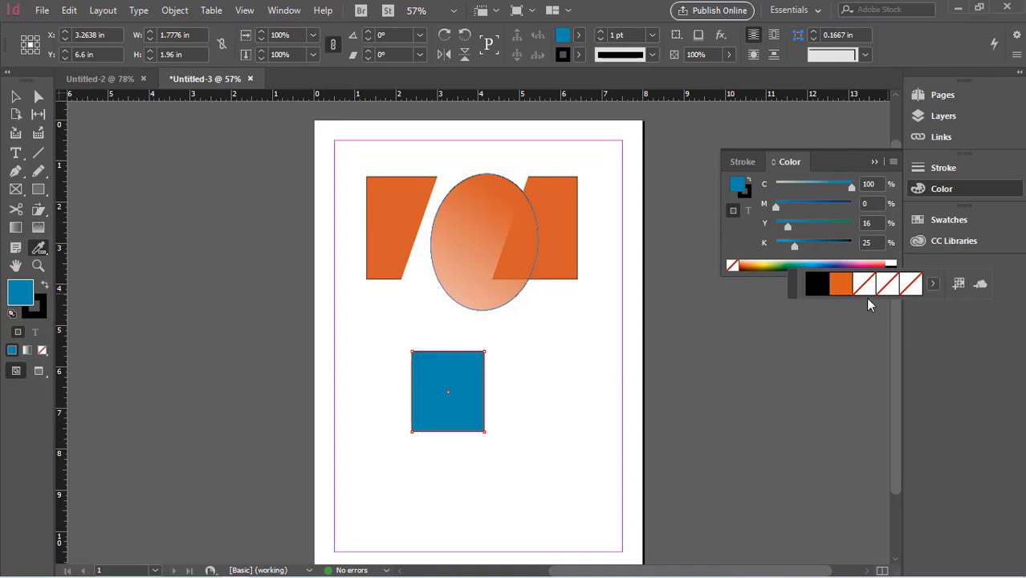
pyautogui.click(934, 287)
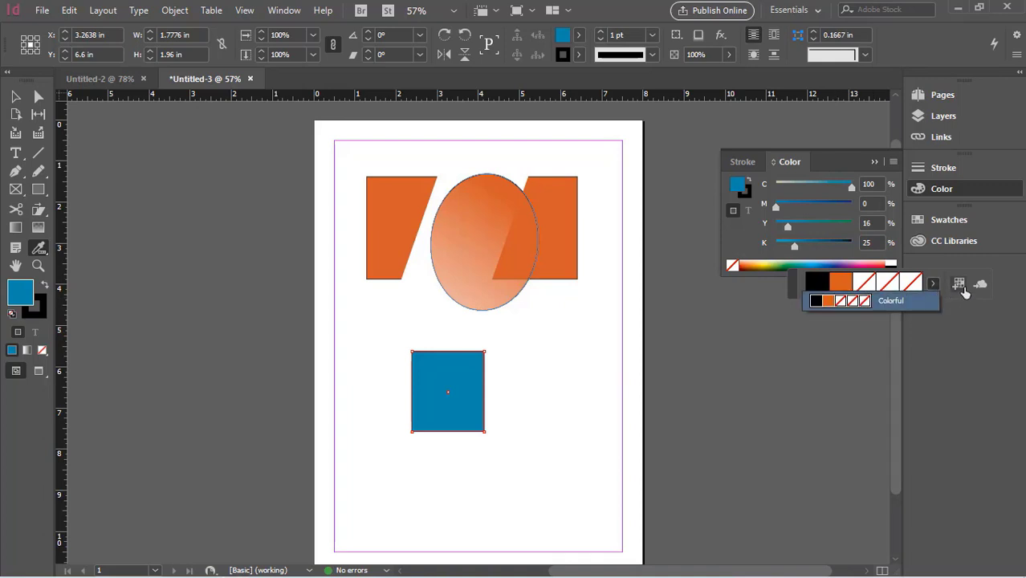
pyautogui.click(960, 285)
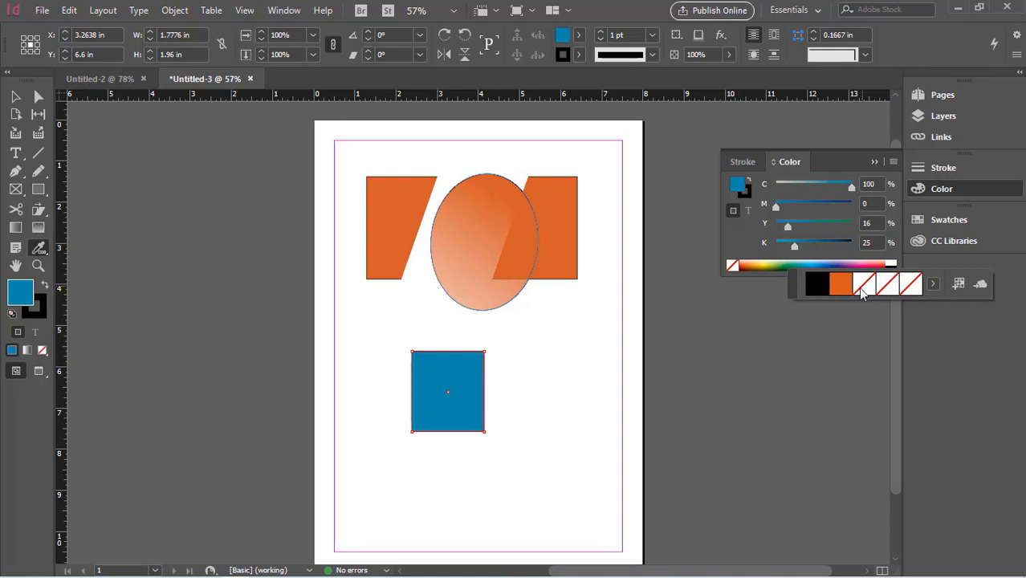
# Step: Try light lavender C25 M18 Y0 K0 on the rectangle and set its fill to green C87 M0 Y87 K0
pyautogui.click(835, 264)
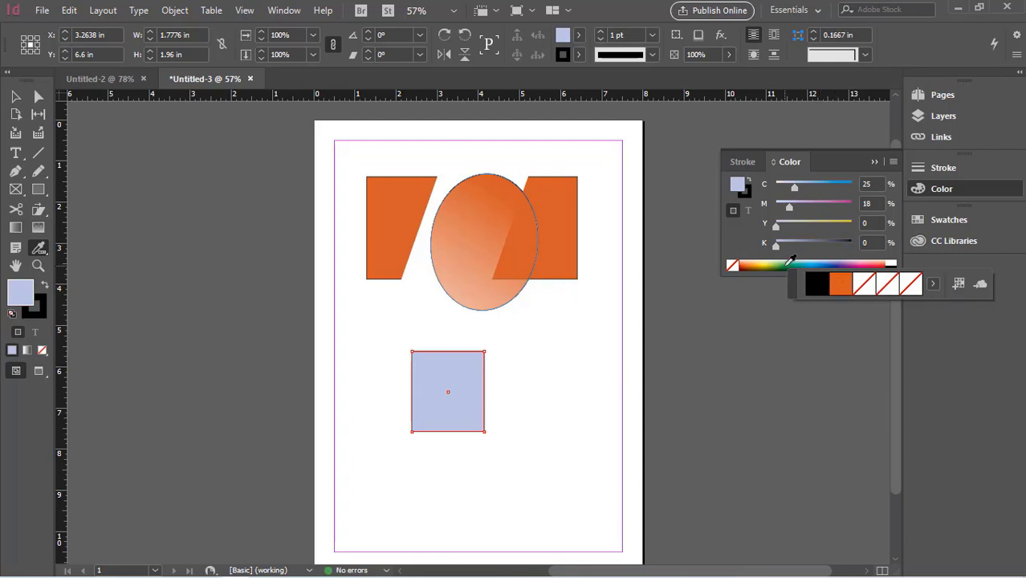
pyautogui.click(791, 264)
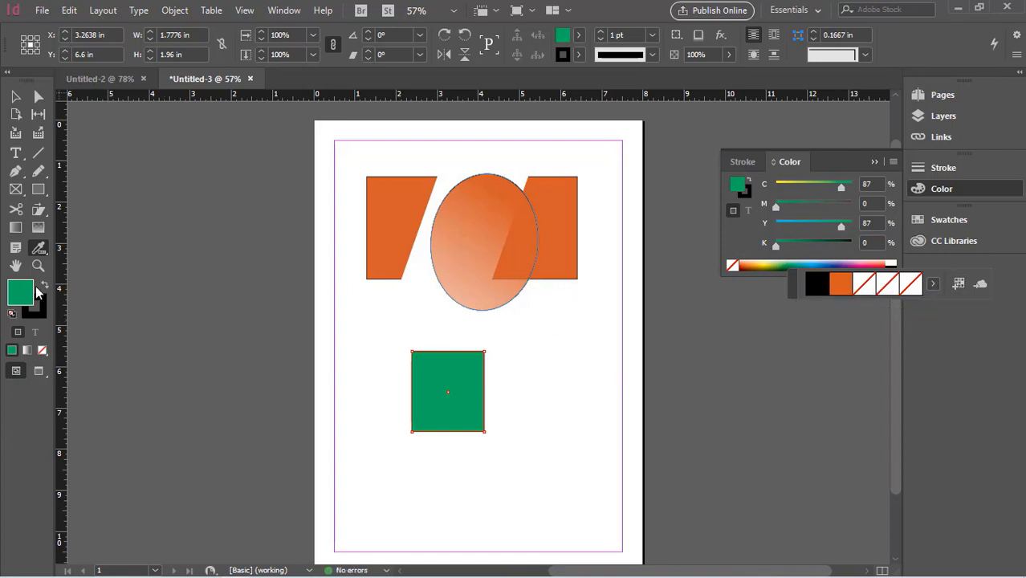
# Step: Draw a second rectangle about 1.44 × 1.96 in beside the green one and fill it with olive C36 M0 Y100 K25
pyautogui.click(36, 191)
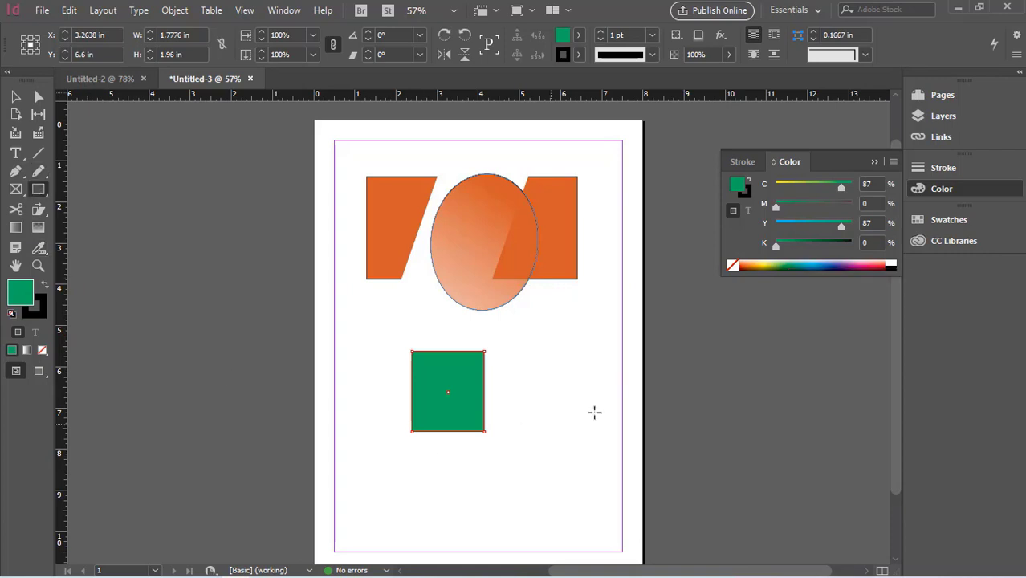
pyautogui.moveTo(514, 351); pyautogui.dragTo(575, 433)
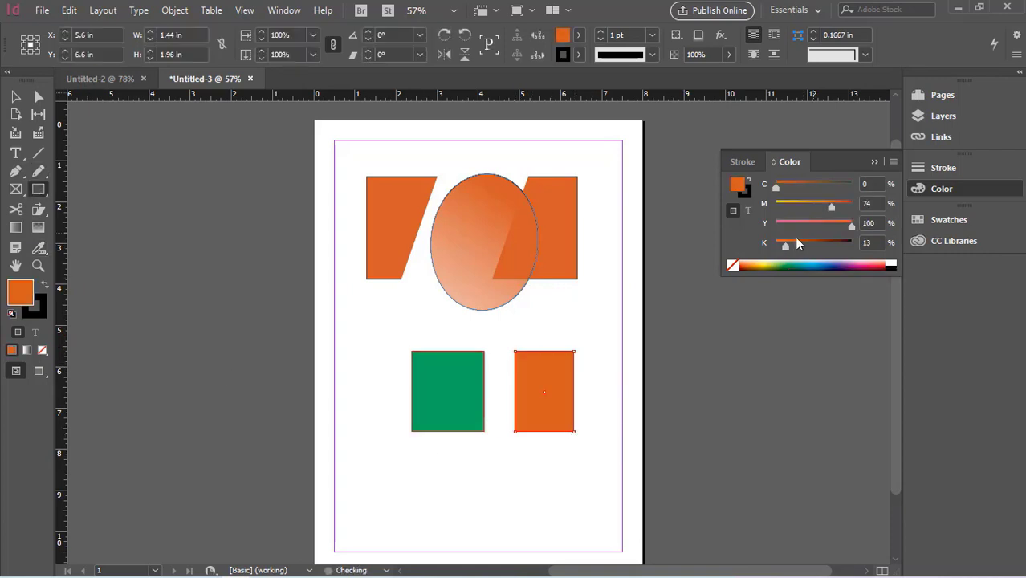
pyautogui.click(774, 264)
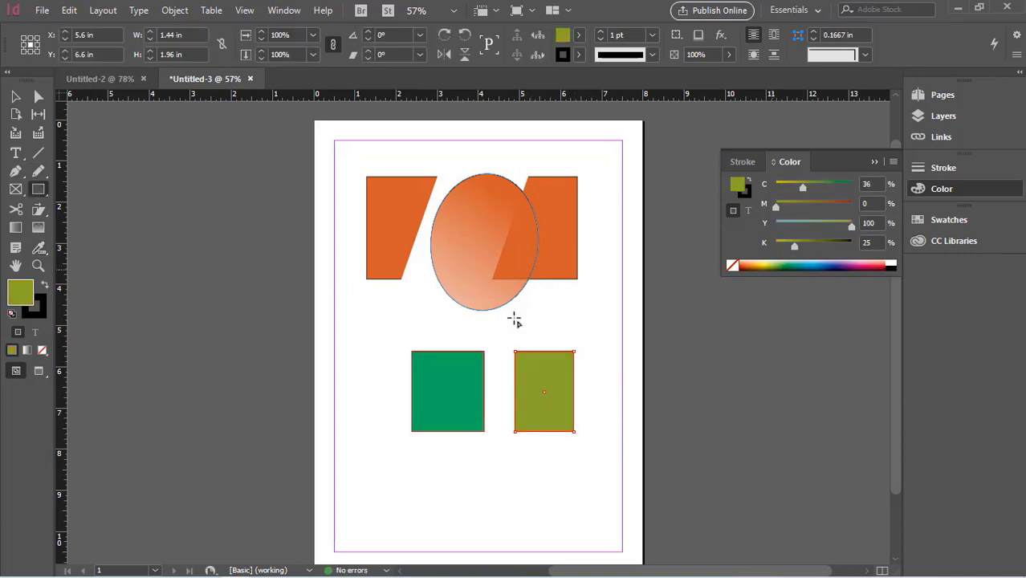
# Step: Sample a color theme from the green rectangle and apply the theme's green to the second rectangle
pyautogui.click(37, 249)
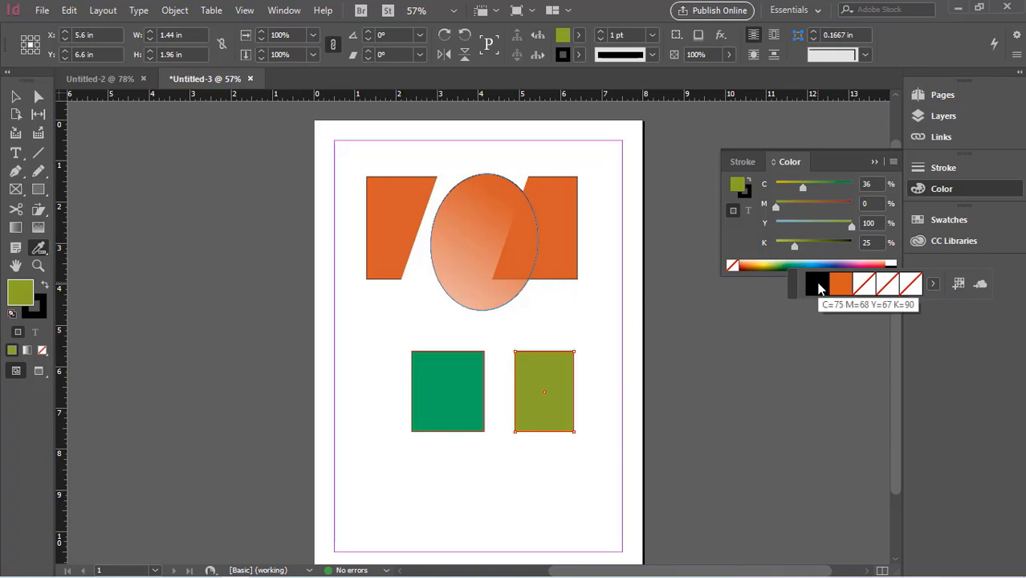
pyautogui.click(464, 399)
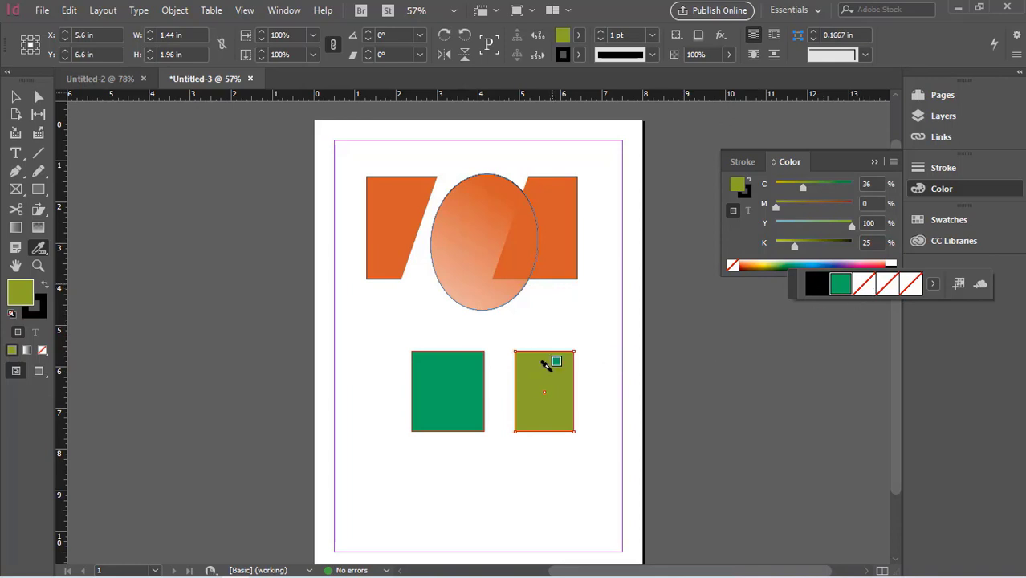
pyautogui.click(543, 368)
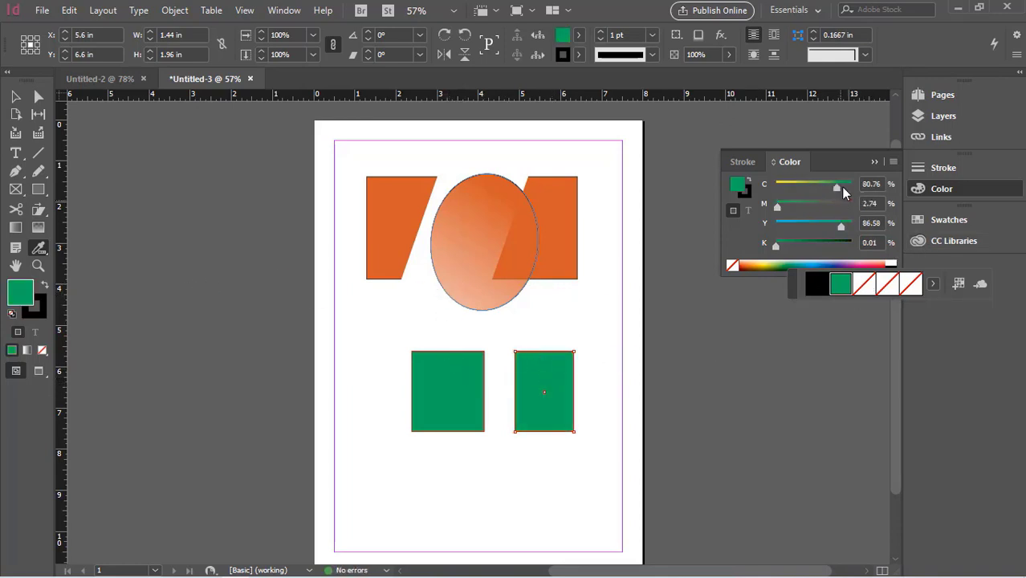
# Step: Set the second rectangle's fill to 19% cyan and 11% black, and replace it with the theme's black
pyautogui.moveTo(838, 187); pyautogui.dragTo(790, 189)
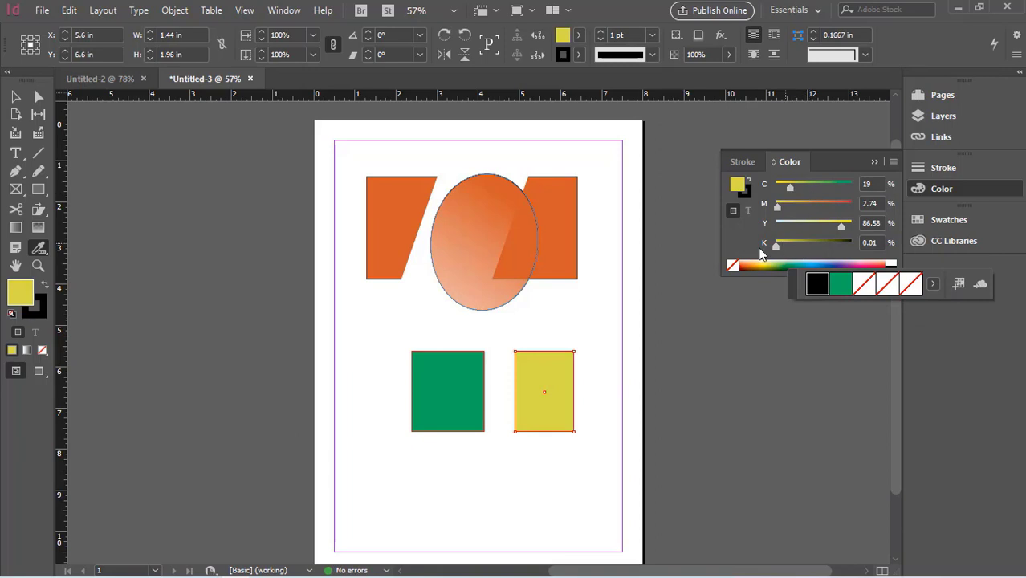
pyautogui.moveTo(775, 246); pyautogui.dragTo(785, 245)
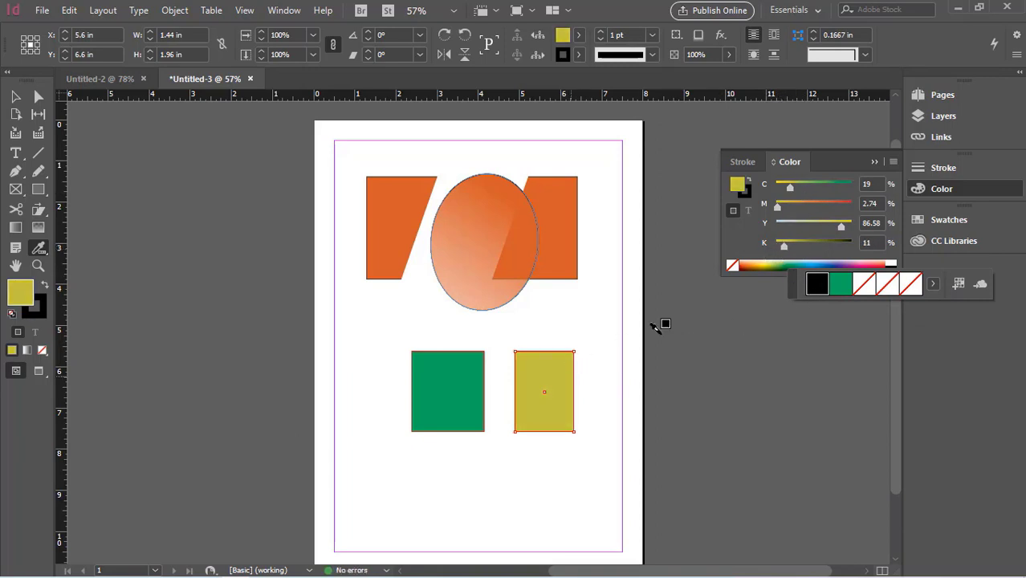
pyautogui.click(562, 363)
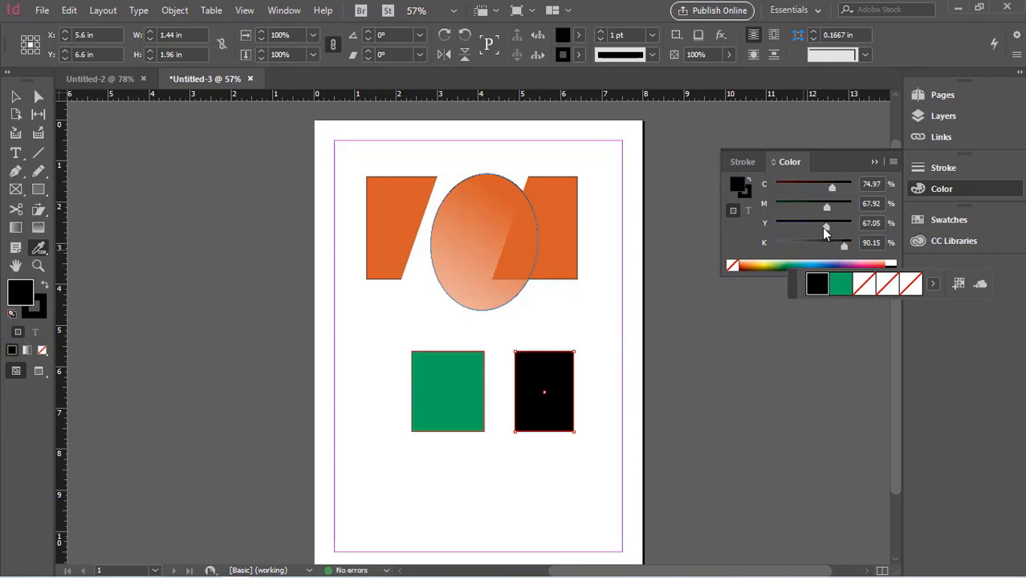
# Step: Use the Color Picker to set the second rectangle's fill to light blue C71 M0 Y24 K0
pyautogui.doubleClick(736, 186)
pyautogui.click(688, 313)
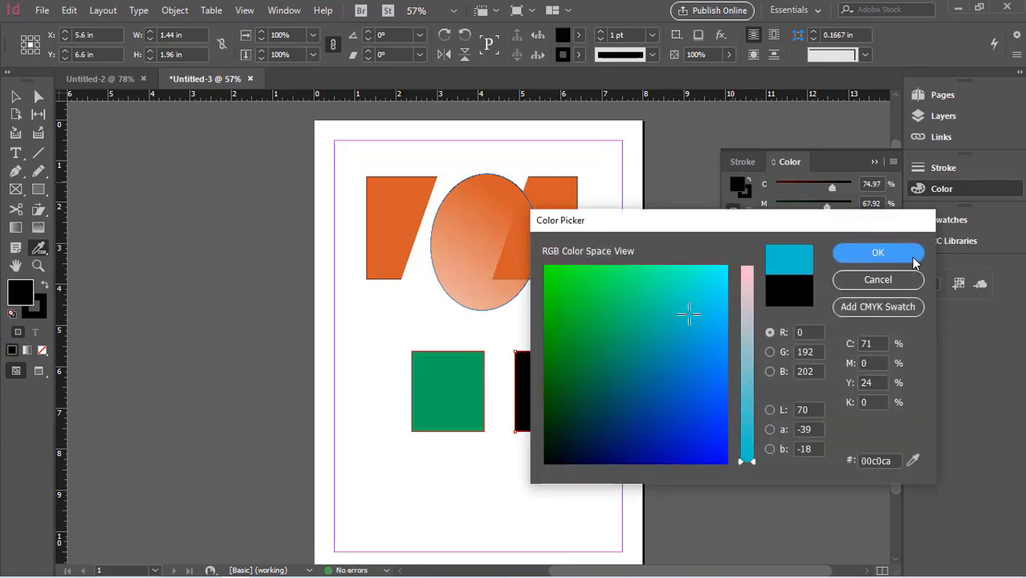
pyautogui.click(912, 258)
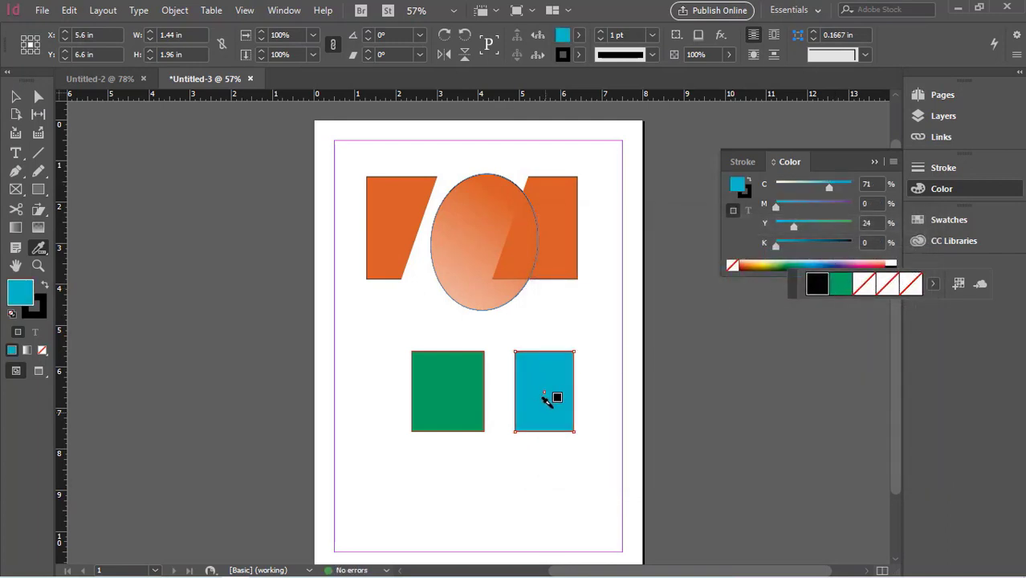
# Step: Sample white from the color spectrum for the second rectangle's fill, and replace it with orange C0 M44 Y75 K0
pyautogui.moveTo(546, 400); pyautogui.dragTo(855, 290)
pyautogui.click(891, 260)
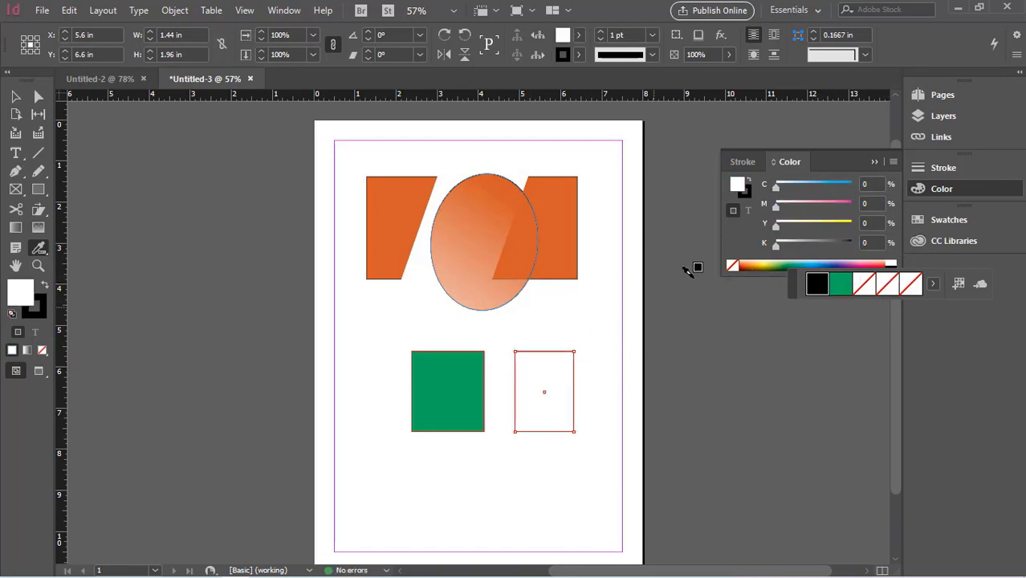
pyautogui.click(751, 267)
pyautogui.click(759, 263)
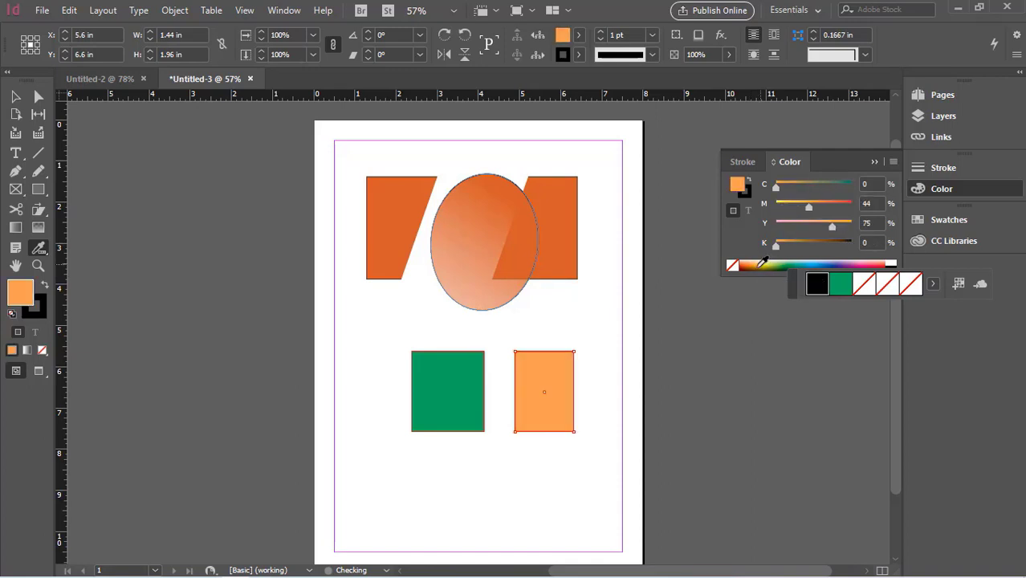
# Step: Measure the length of the green rectangle's upper edge with the Measure tool
pyautogui.click(44, 248)
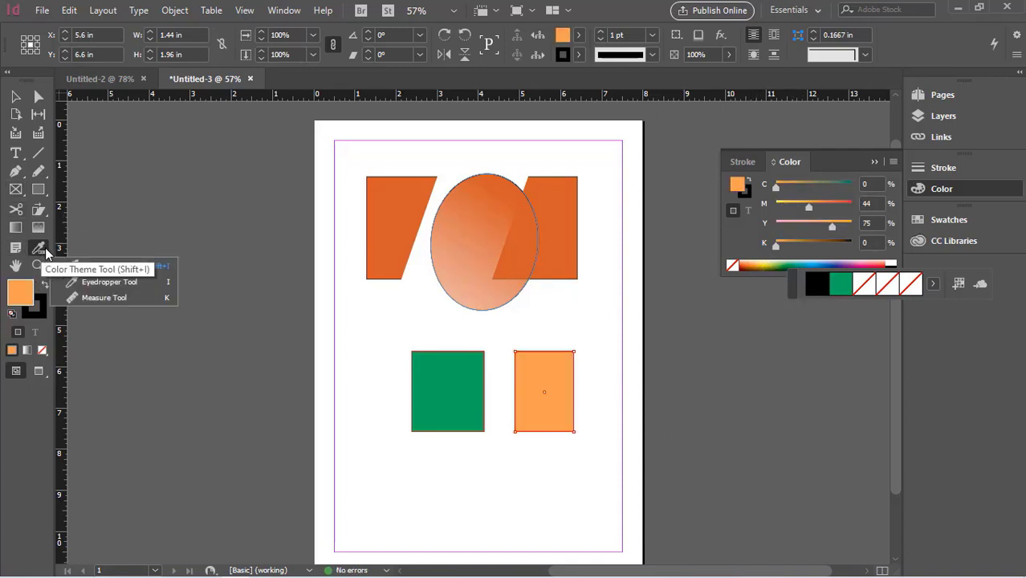
pyautogui.click(100, 297)
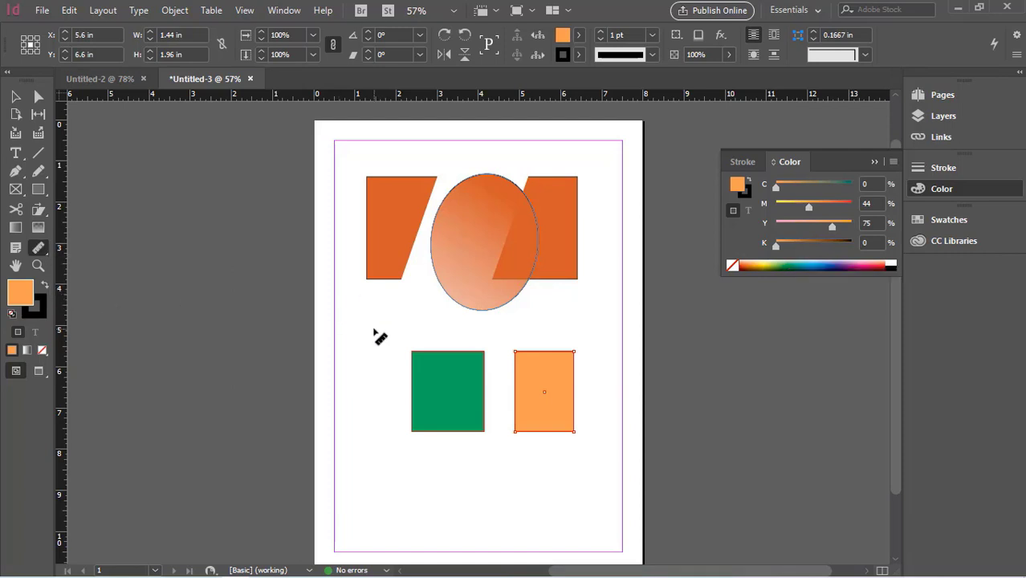
pyautogui.click(432, 354)
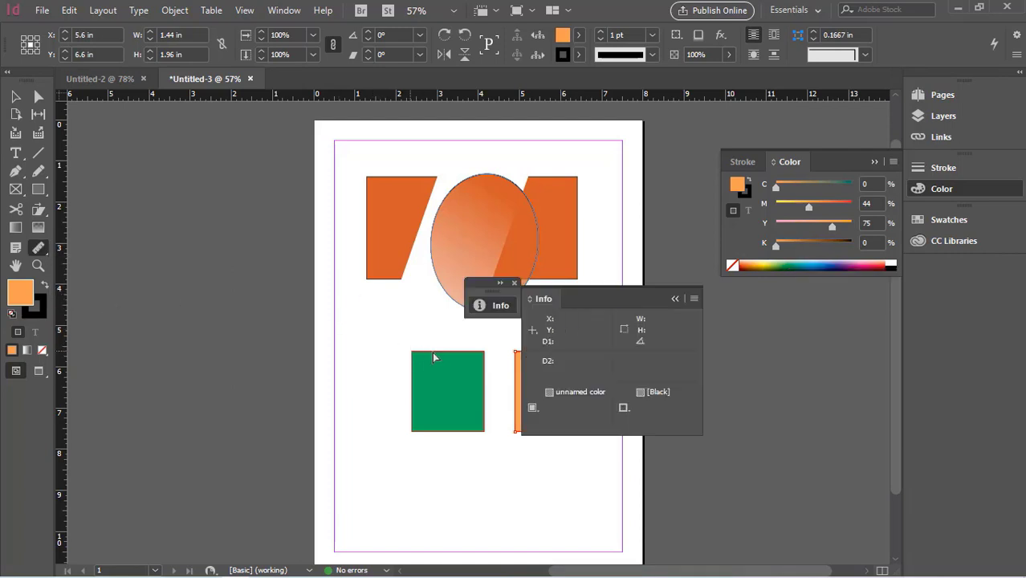
pyautogui.moveTo(410, 350); pyautogui.dragTo(484, 354)
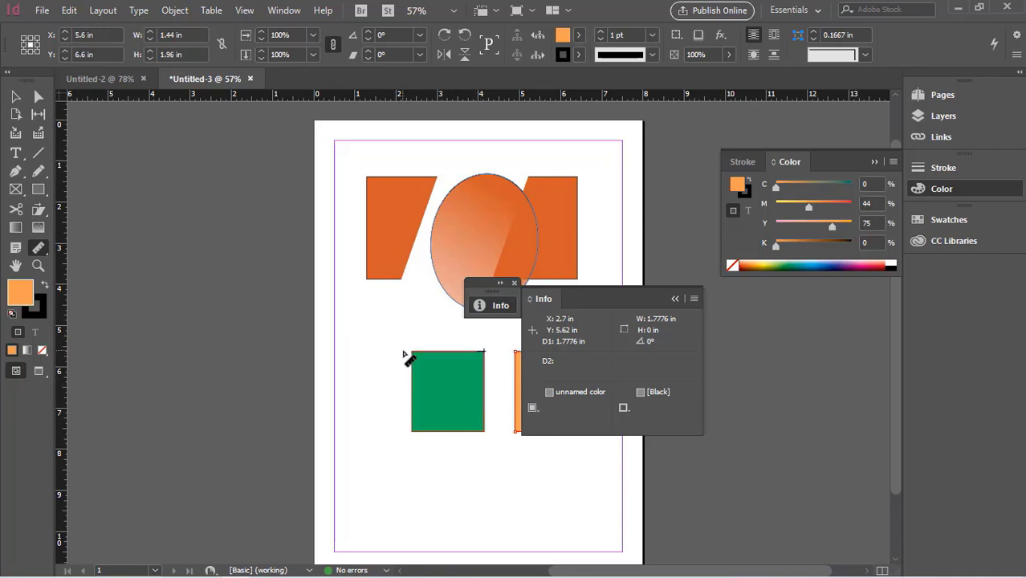